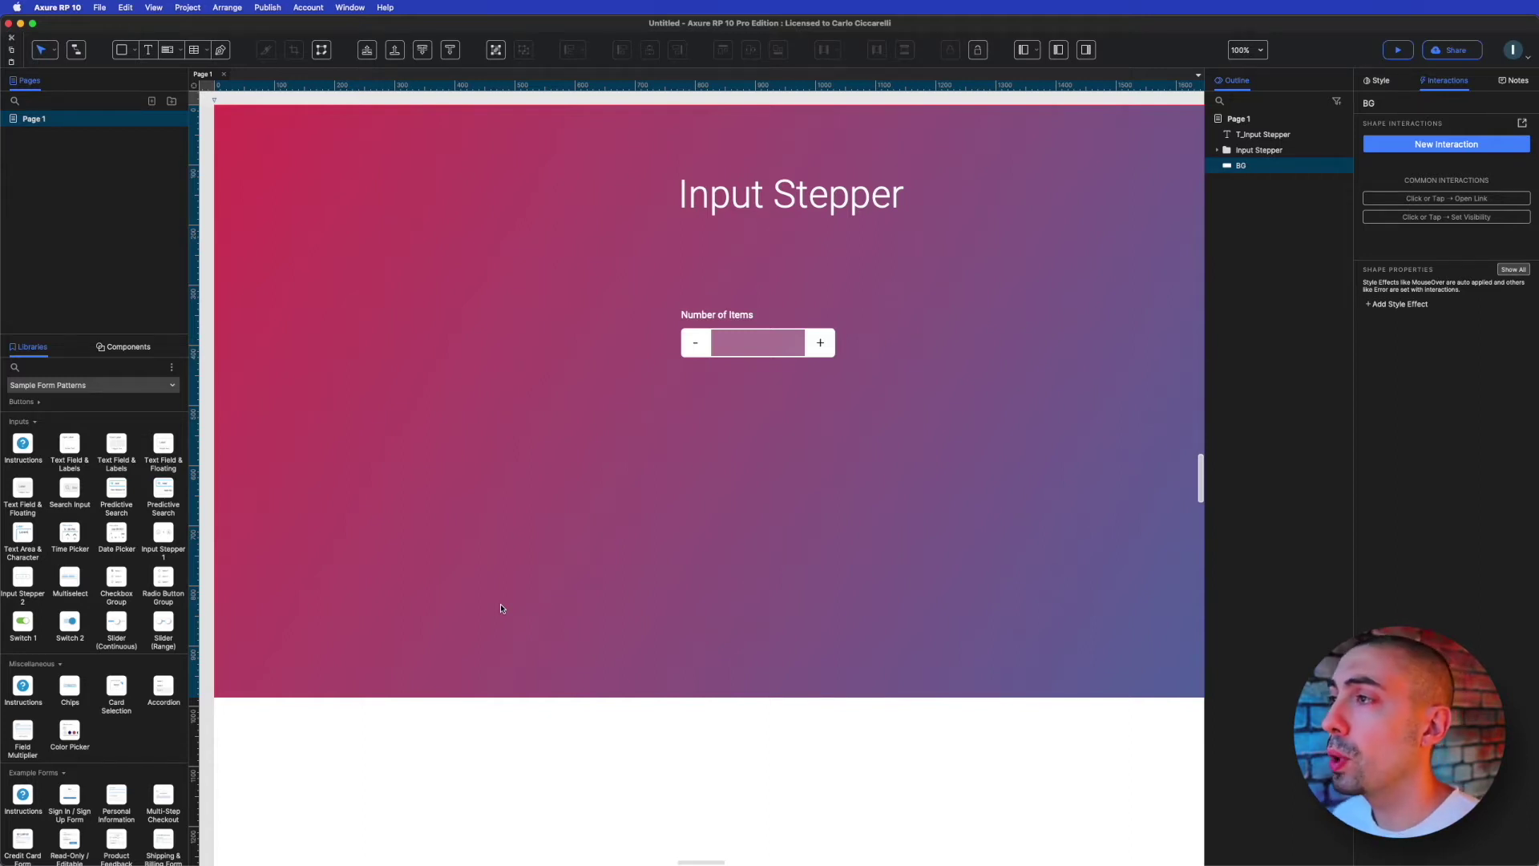
# - Inspect the stepper's Input field and minus button, then select the plus button
pyautogui.click(747, 345)
pyautogui.click(747, 345)
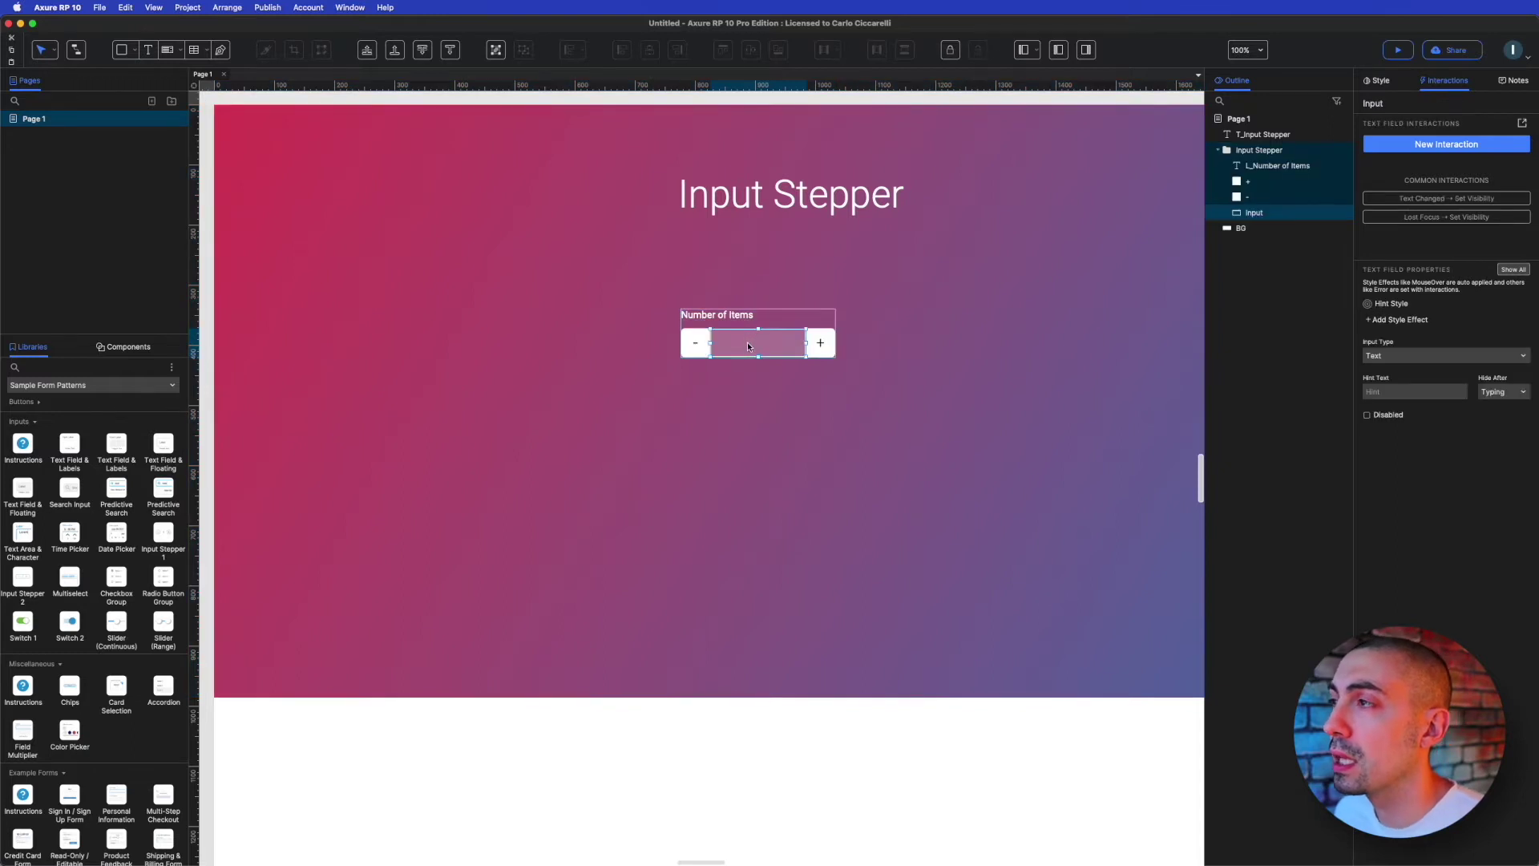
pyautogui.moveTo(1251, 216)
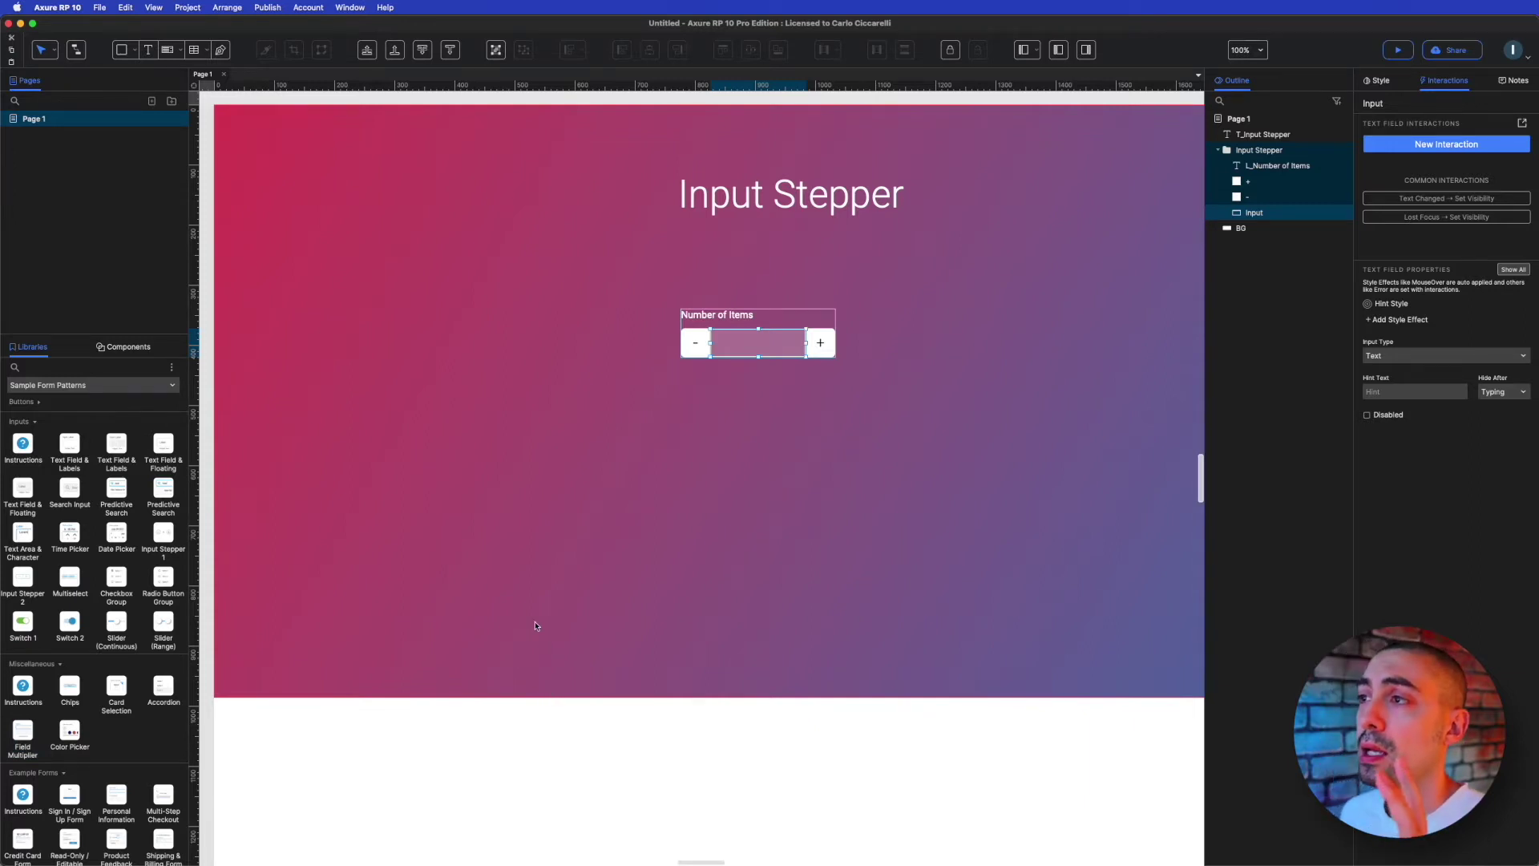
pyautogui.click(700, 353)
pyautogui.click(810, 343)
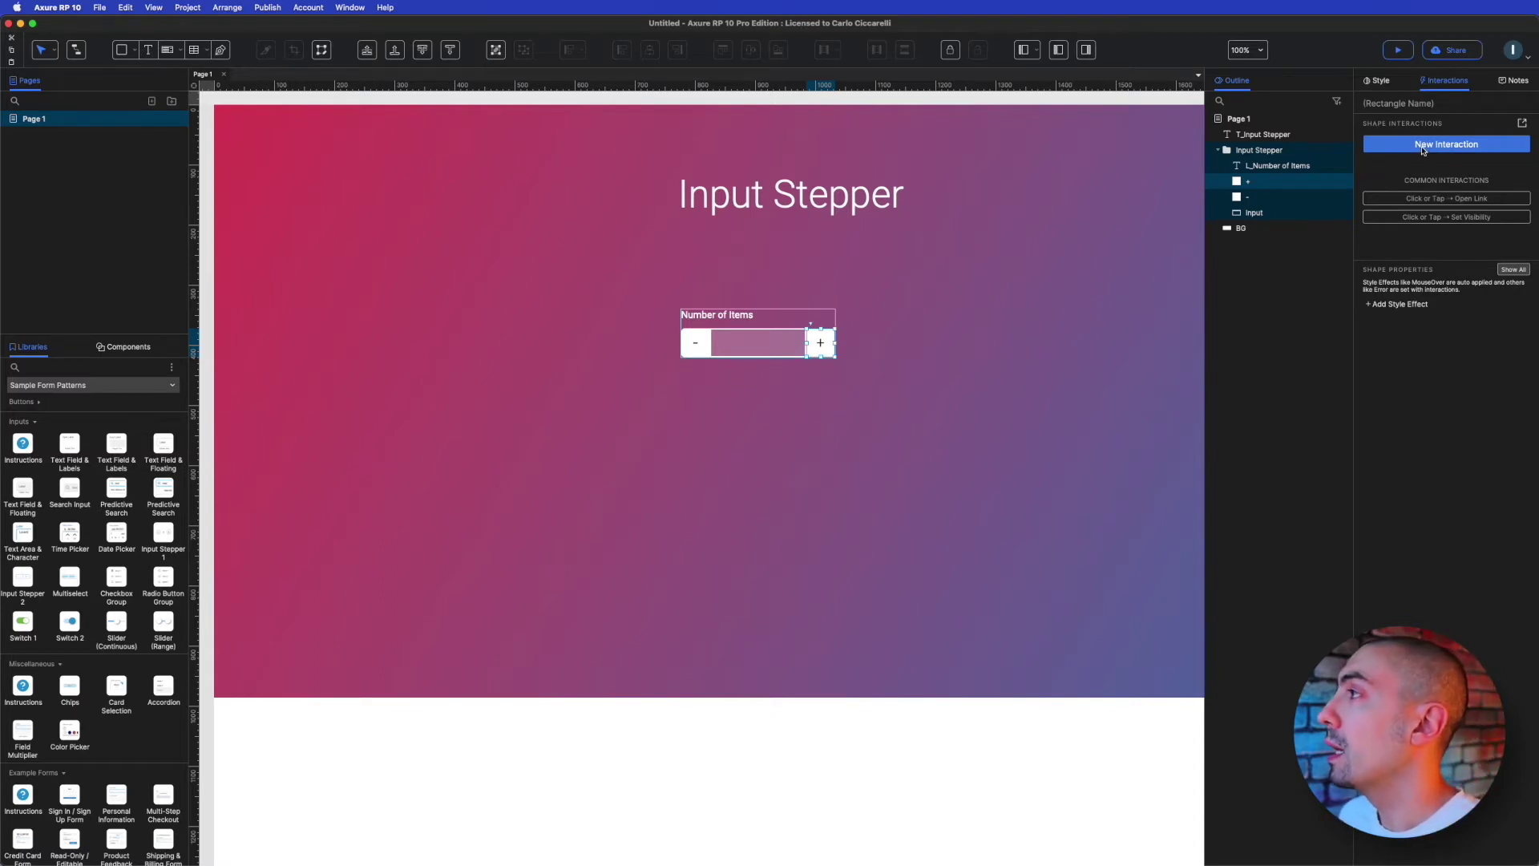
# - Add a Click or Tap interaction to the plus button with a Set Text action targeting Input
pyautogui.click(1424, 147)
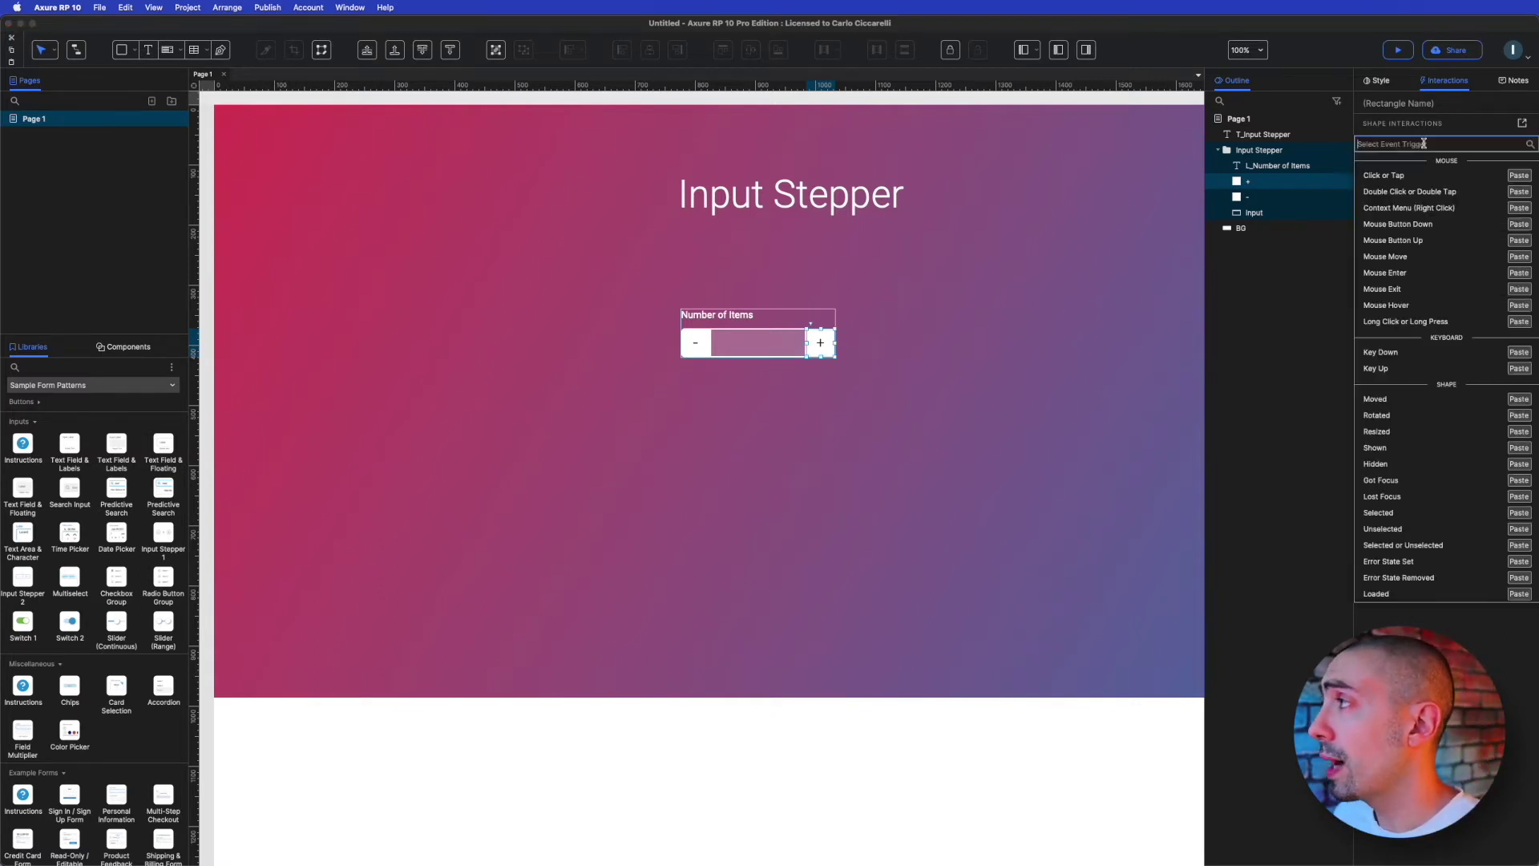
pyautogui.click(1401, 174)
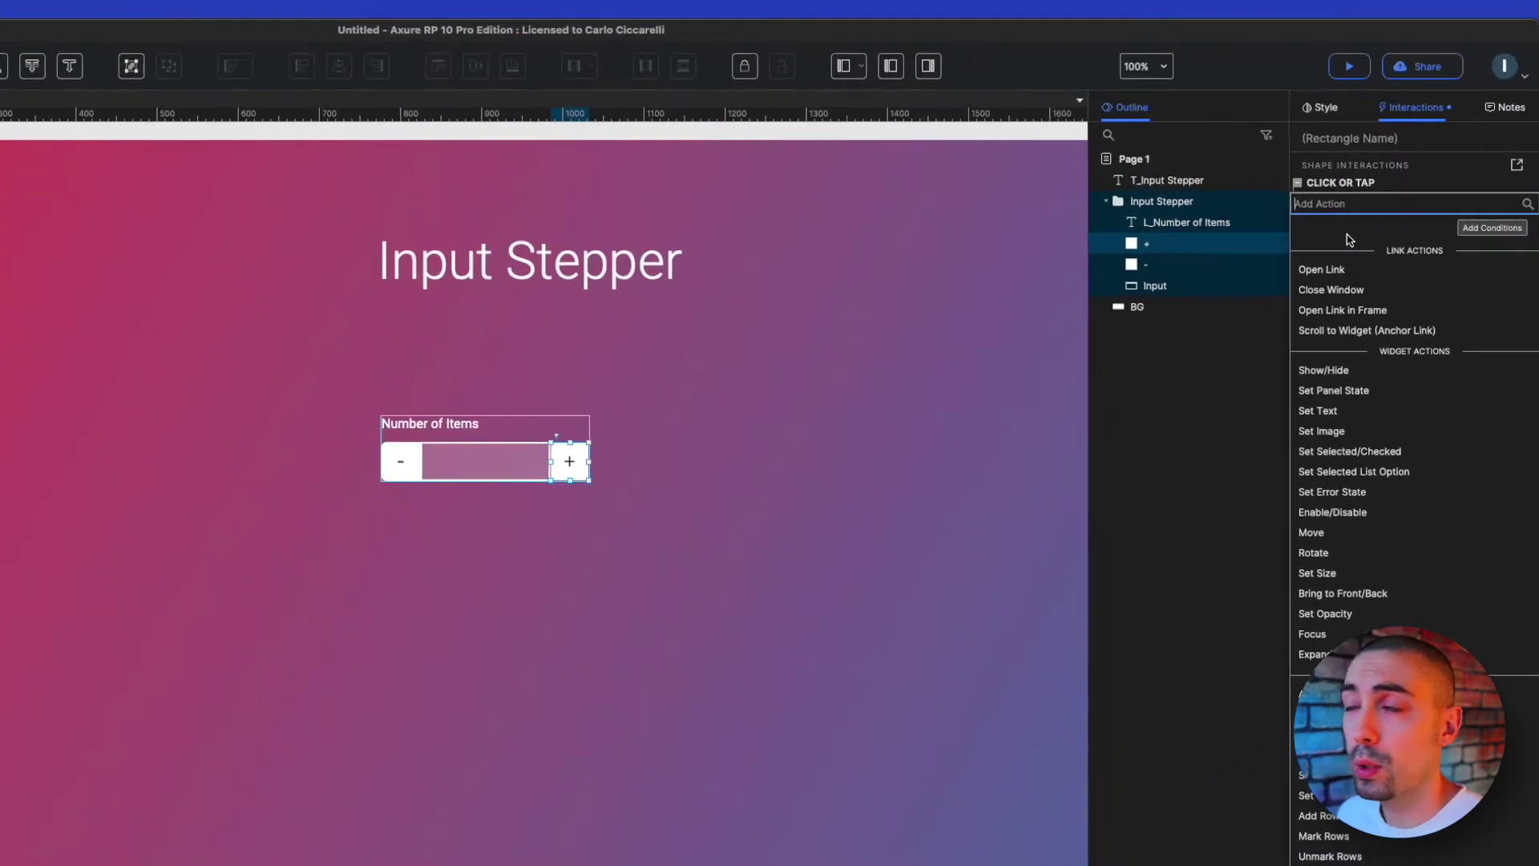
pyautogui.click(1335, 411)
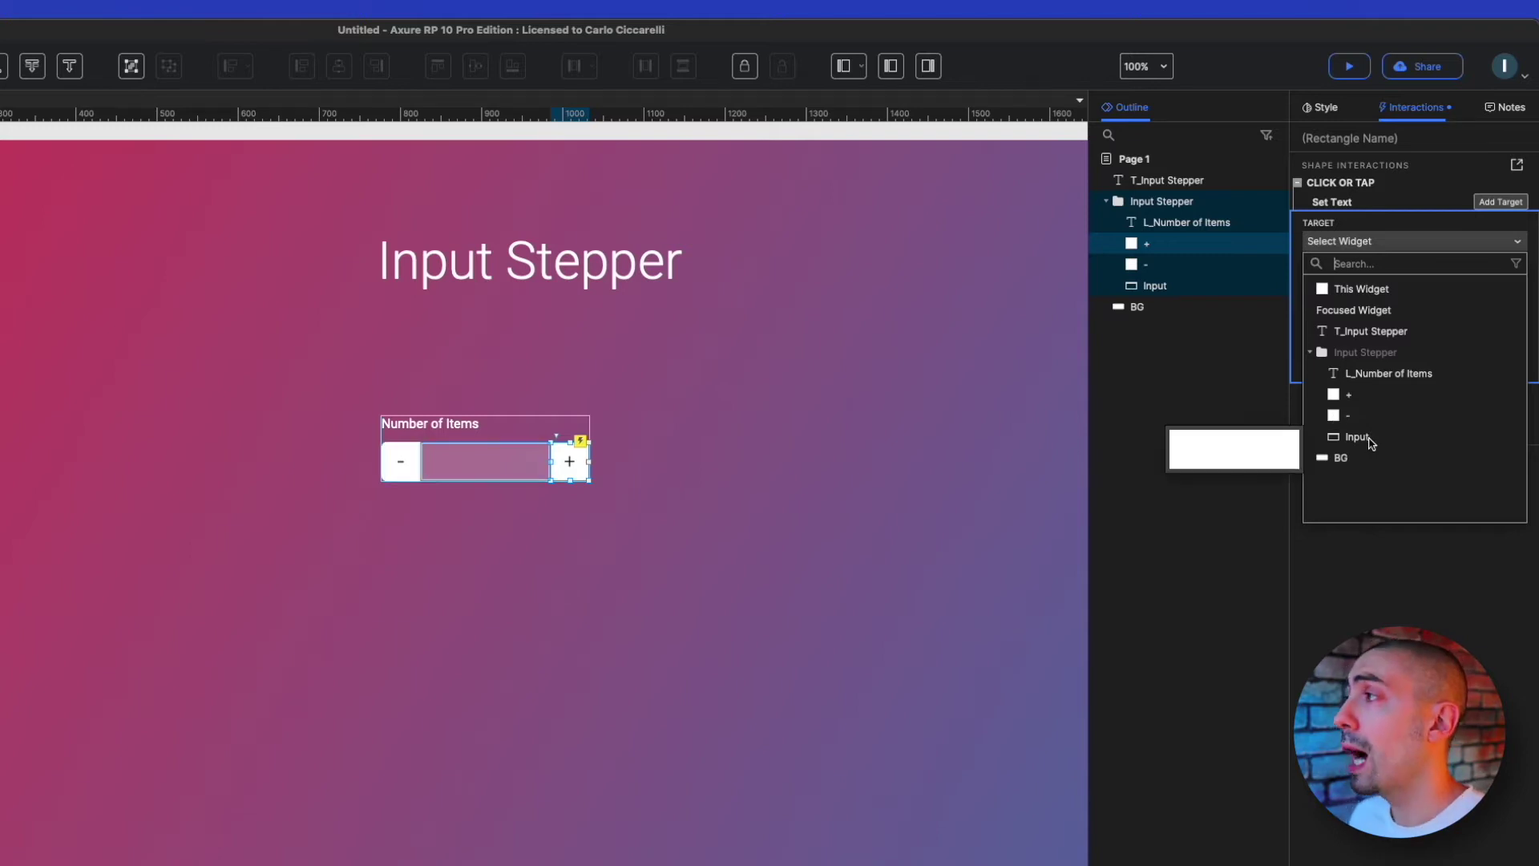
pyautogui.click(1356, 437)
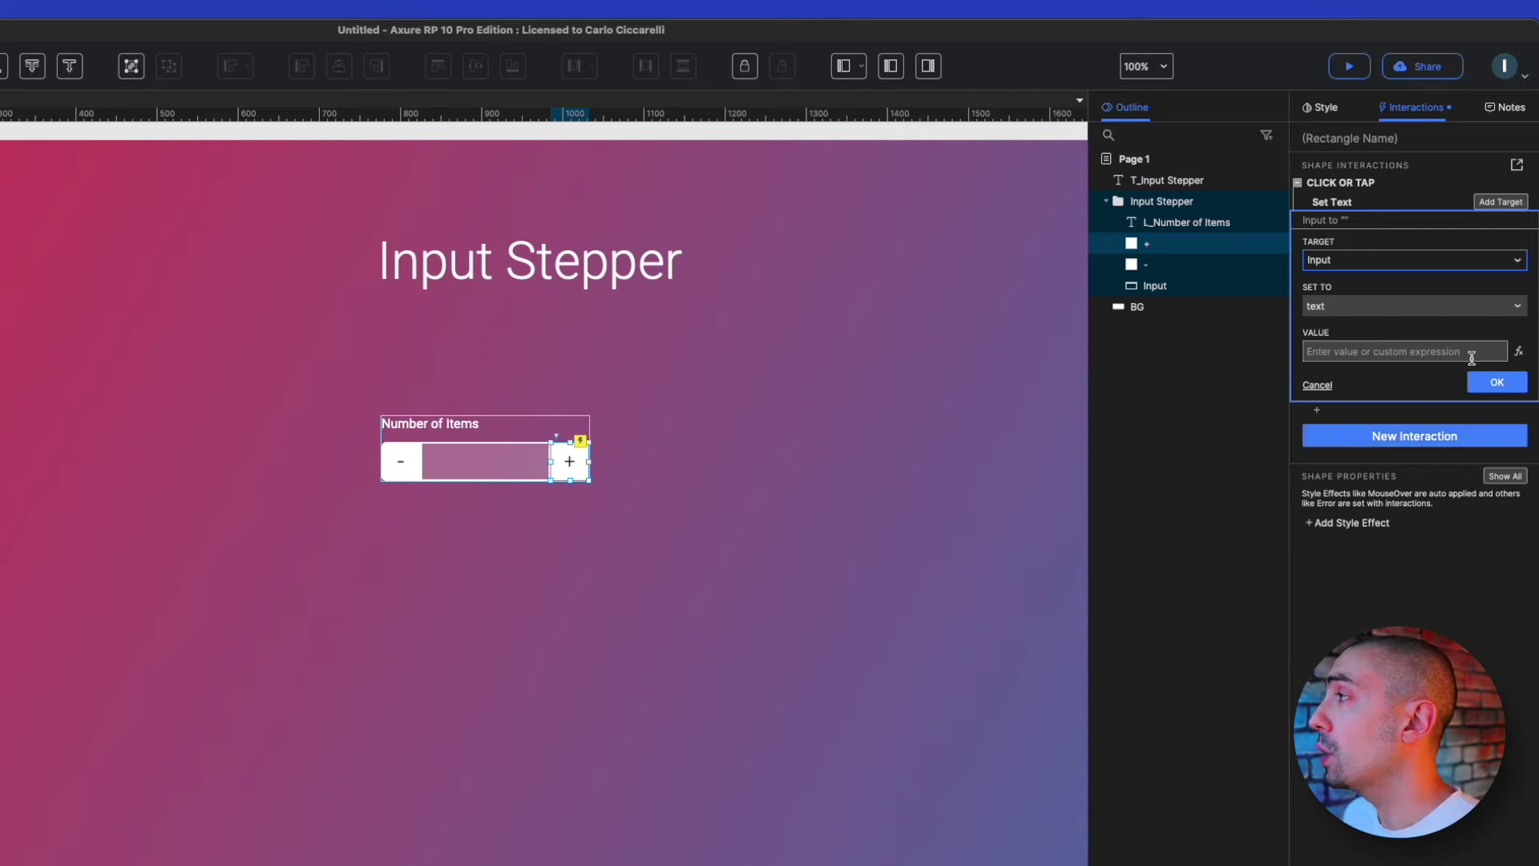
# - Set the text value to the expression [[Target.text + 1]] and confirm the action
pyautogui.click(1519, 355)
pyautogui.moveTo(638, 332); pyautogui.dragTo(606, 558)
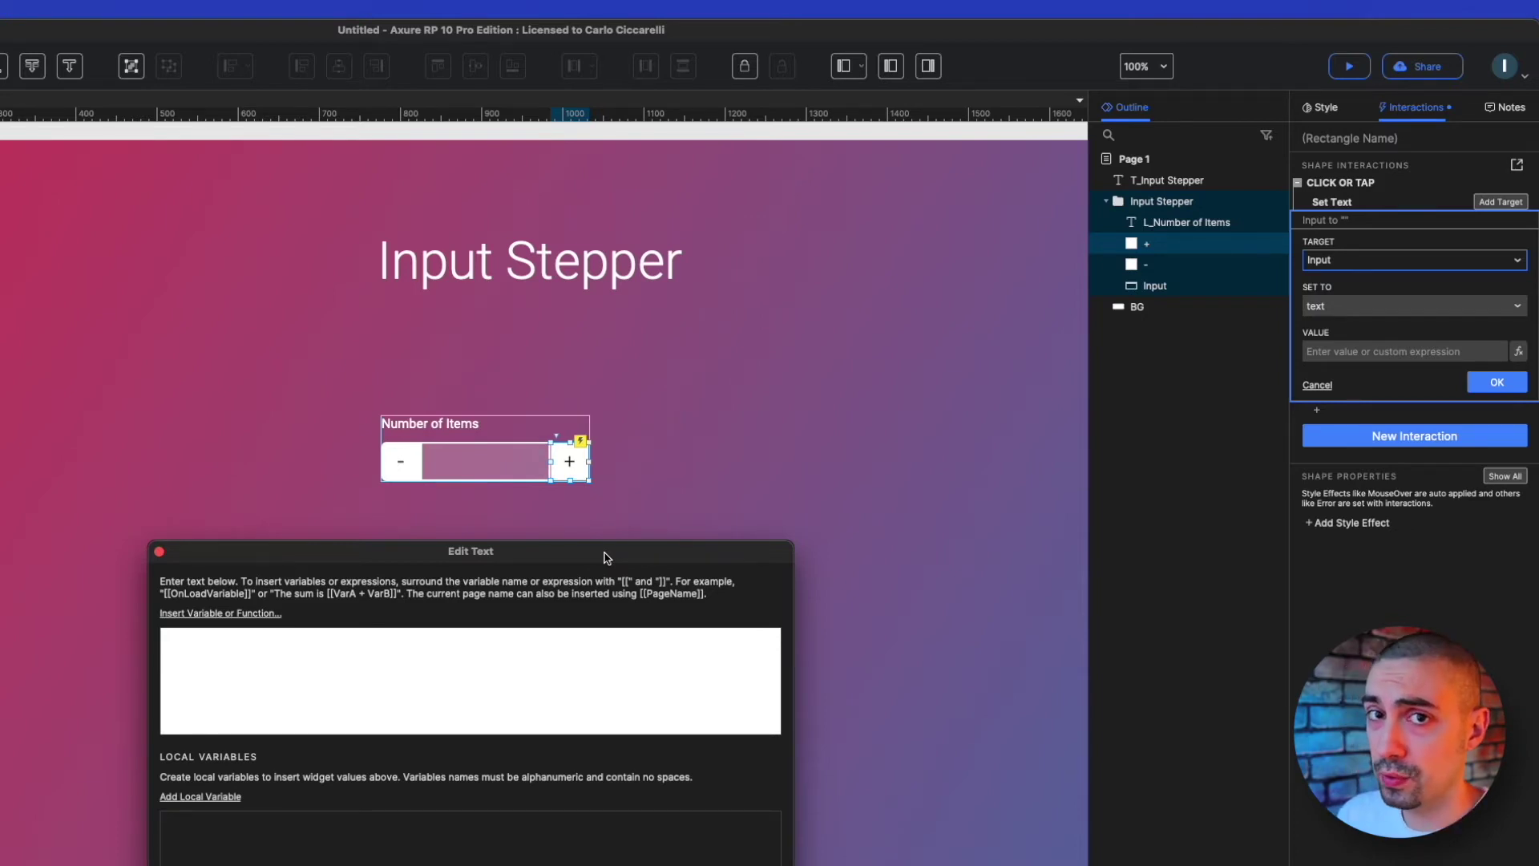
pyautogui.click(225, 615)
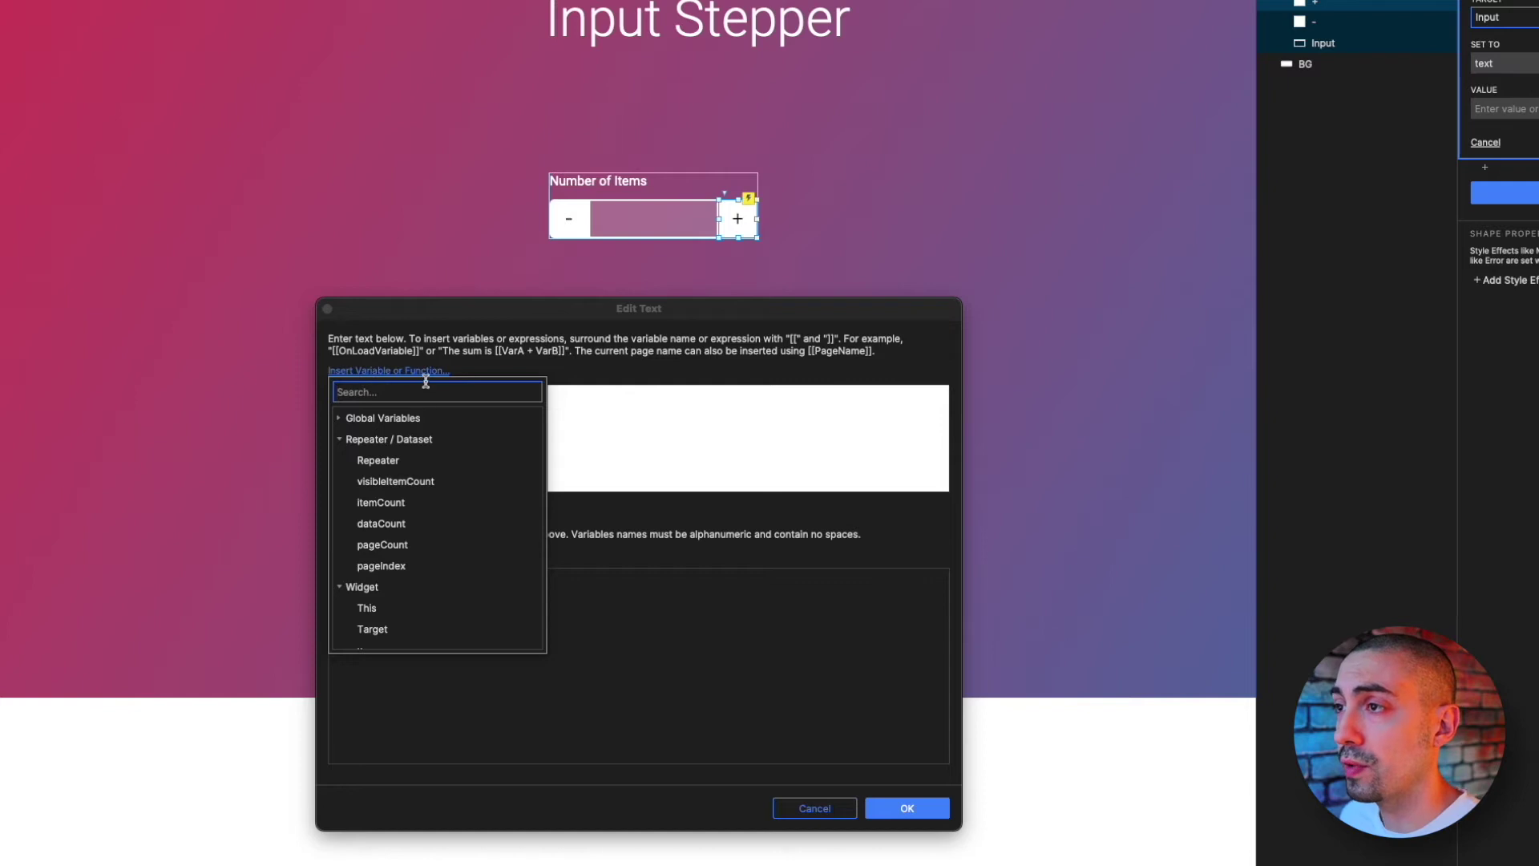
pyautogui.scroll(-1, 411, 517)
pyautogui.scroll(-1, 411, 521)
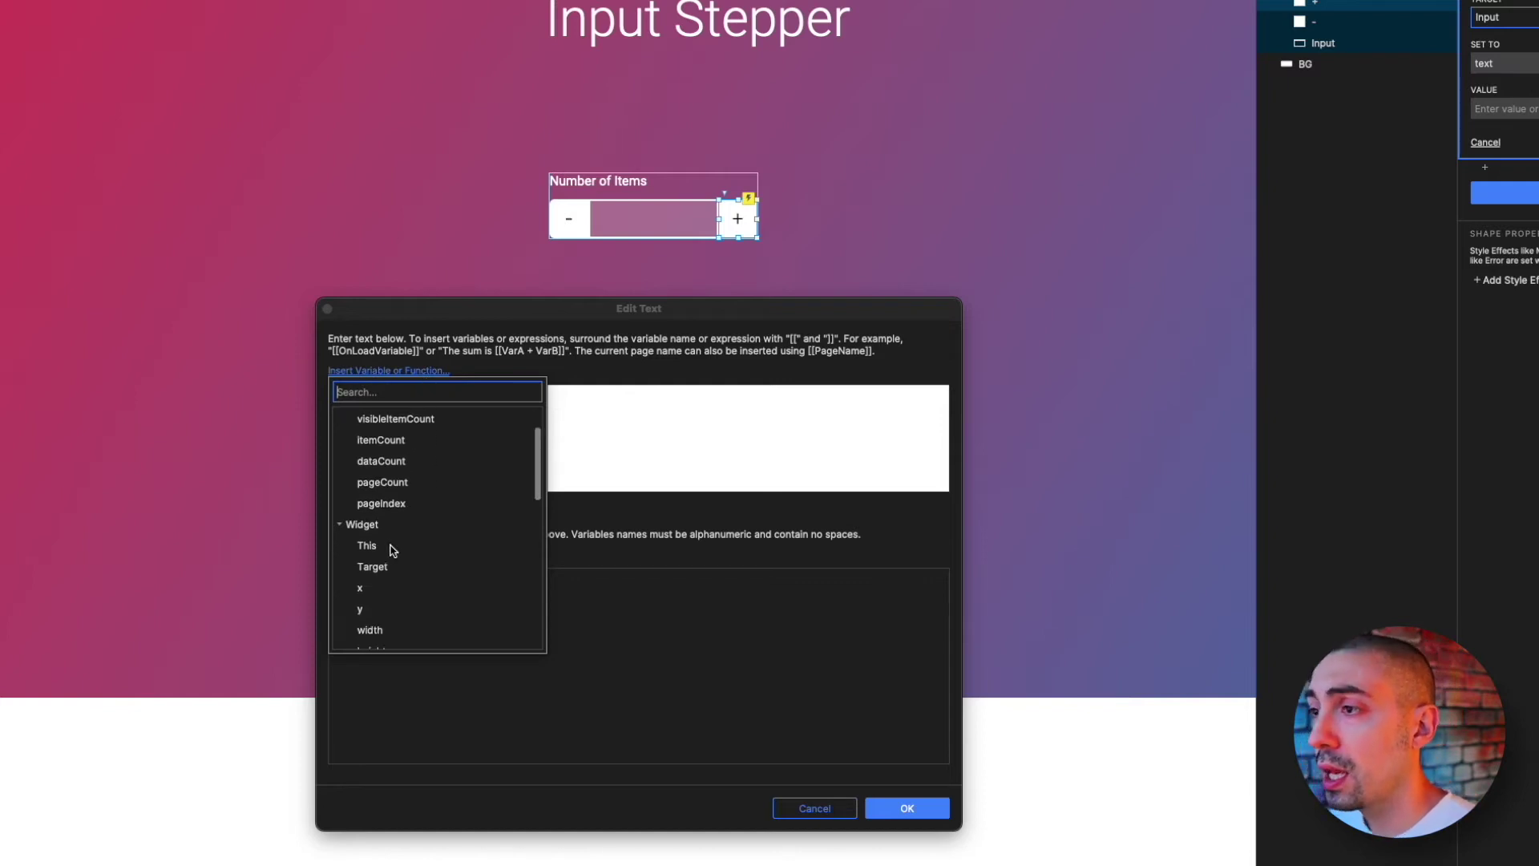
pyautogui.click(372, 566)
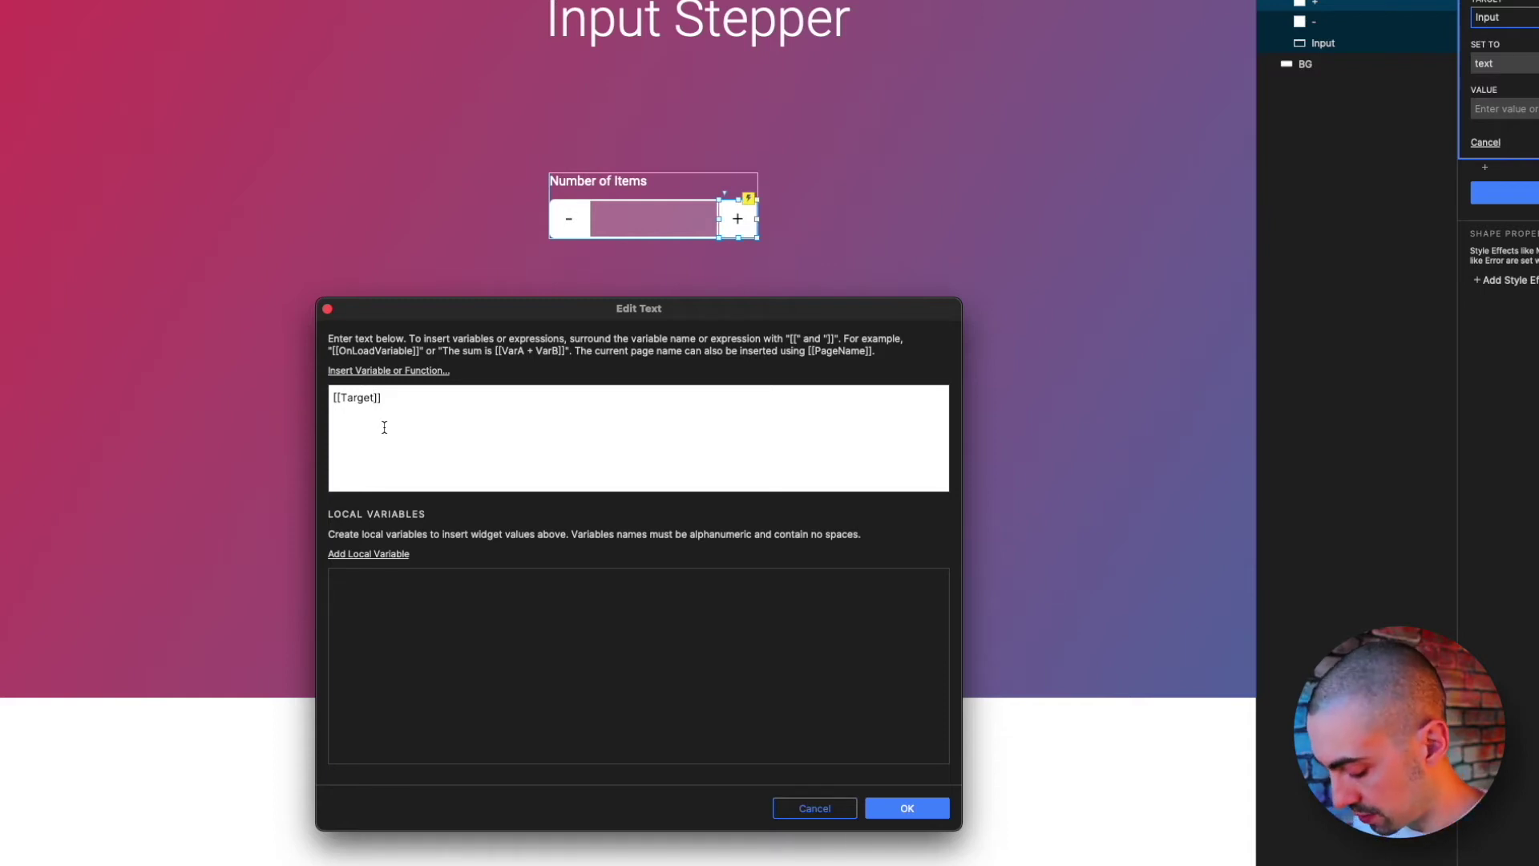
pyautogui.click(377, 397)
pyautogui.write('.text')
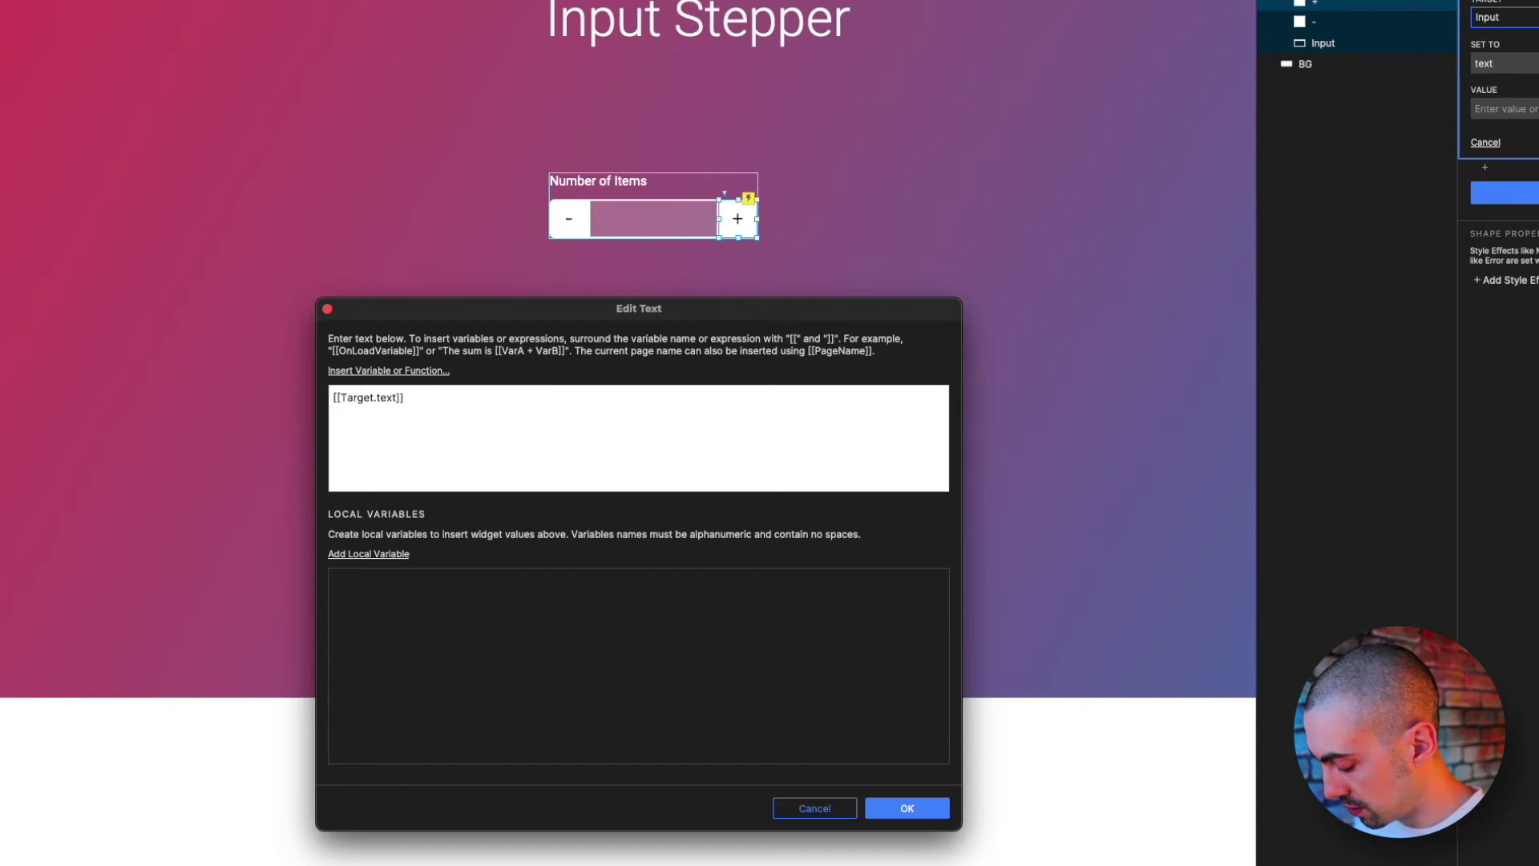
pyautogui.write(' + 1')
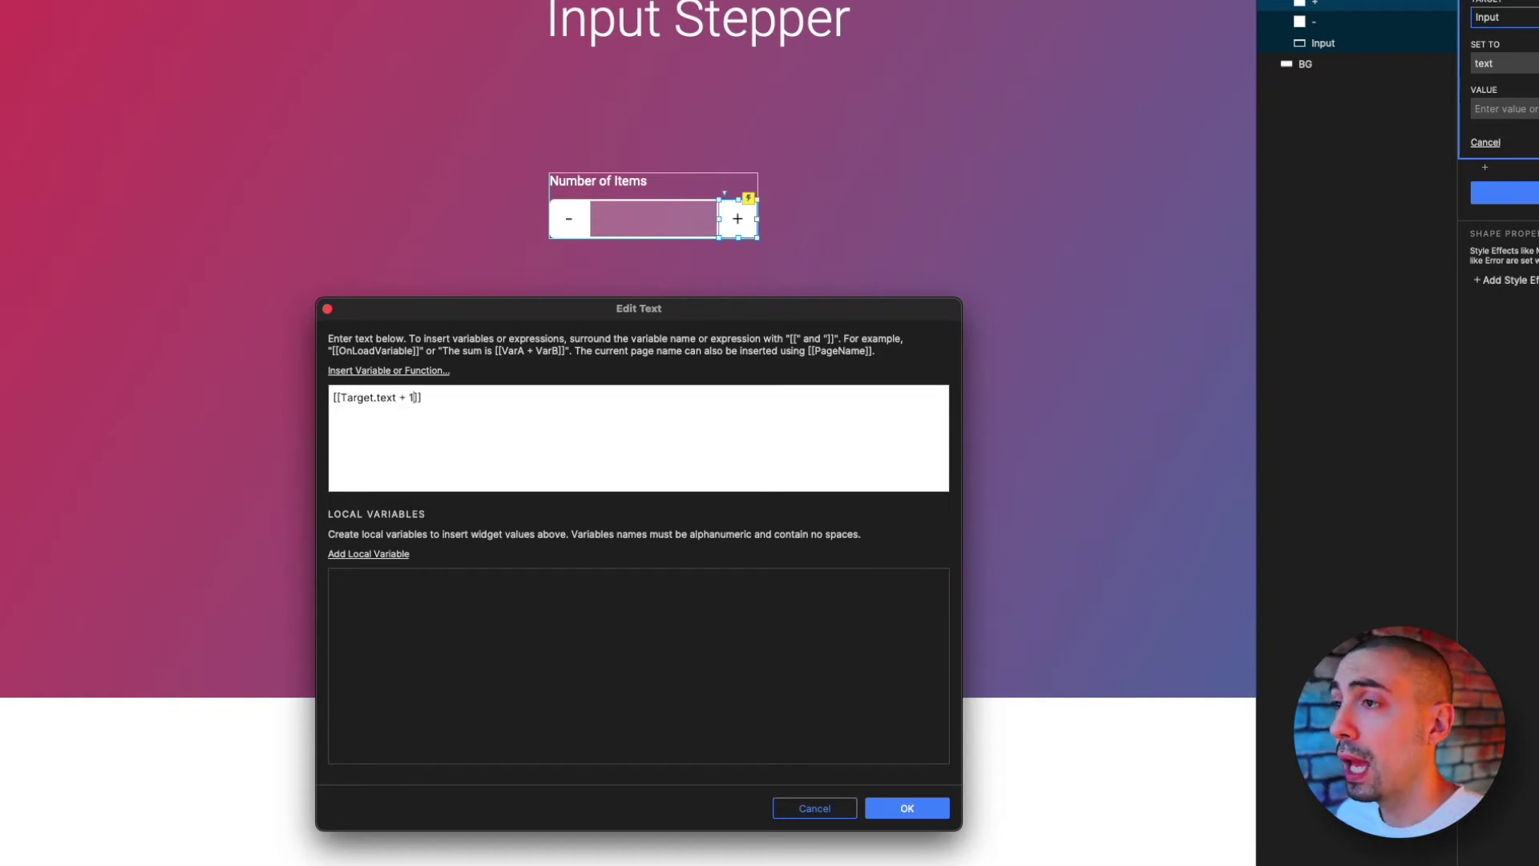
pyautogui.click(906, 808)
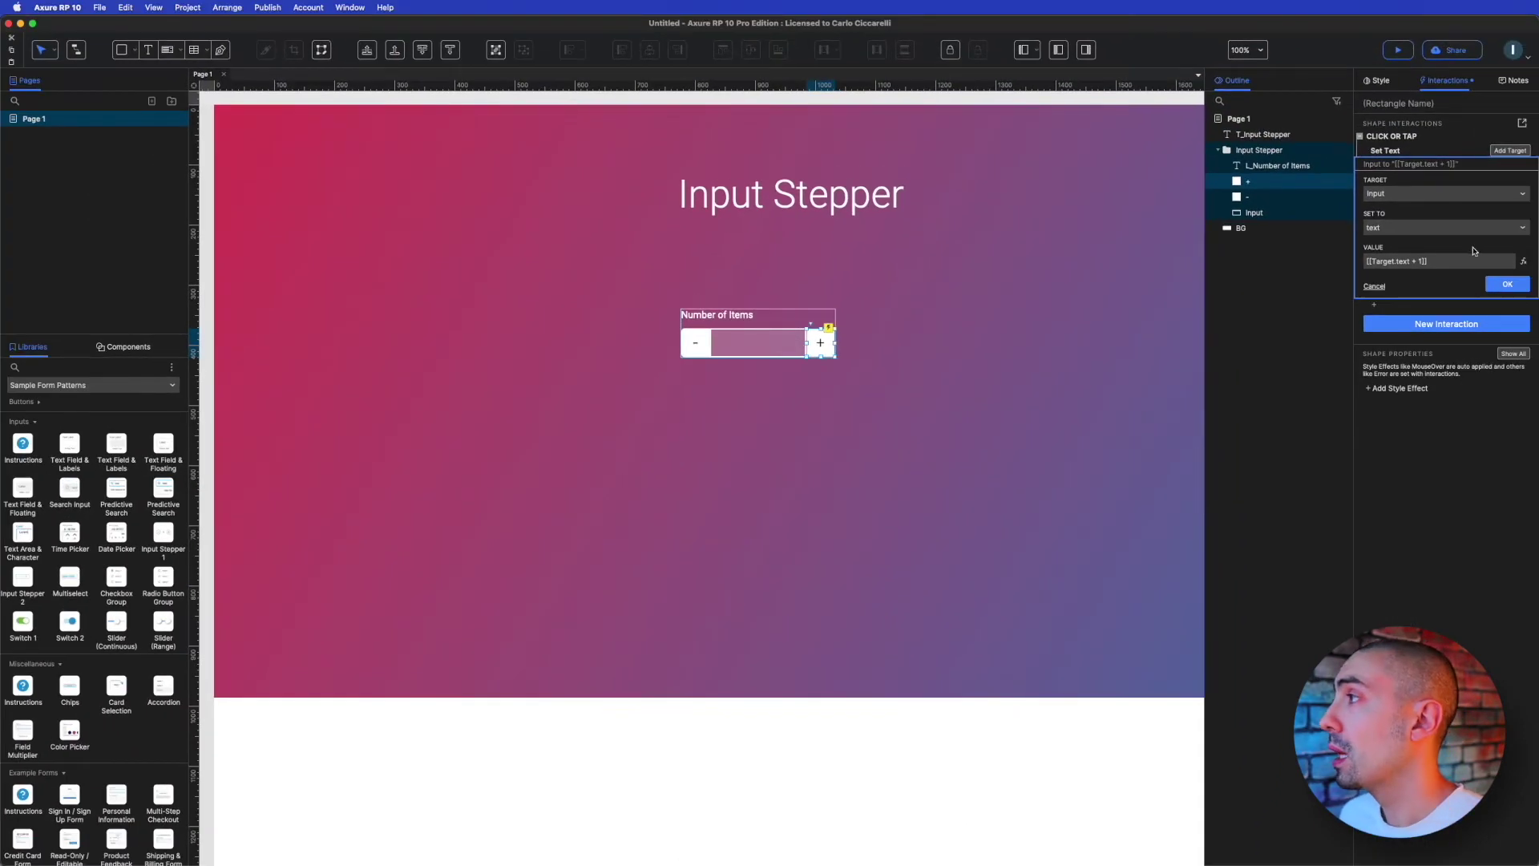
pyautogui.click(1506, 284)
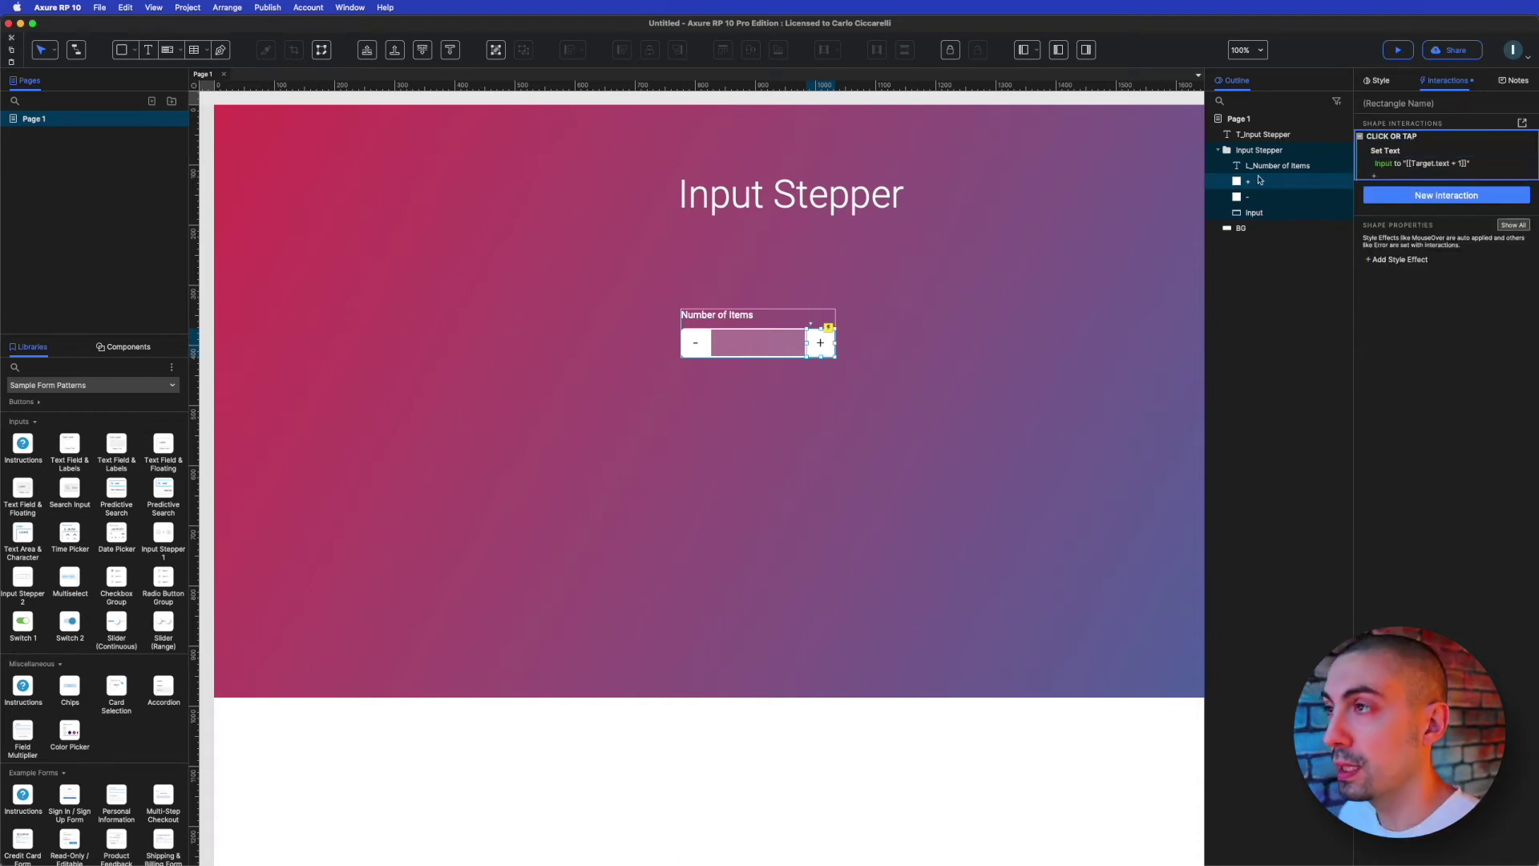
# - Paste the interaction onto the minus button, change it to [[Target.text - 1]], and preview
pyautogui.click(699, 343)
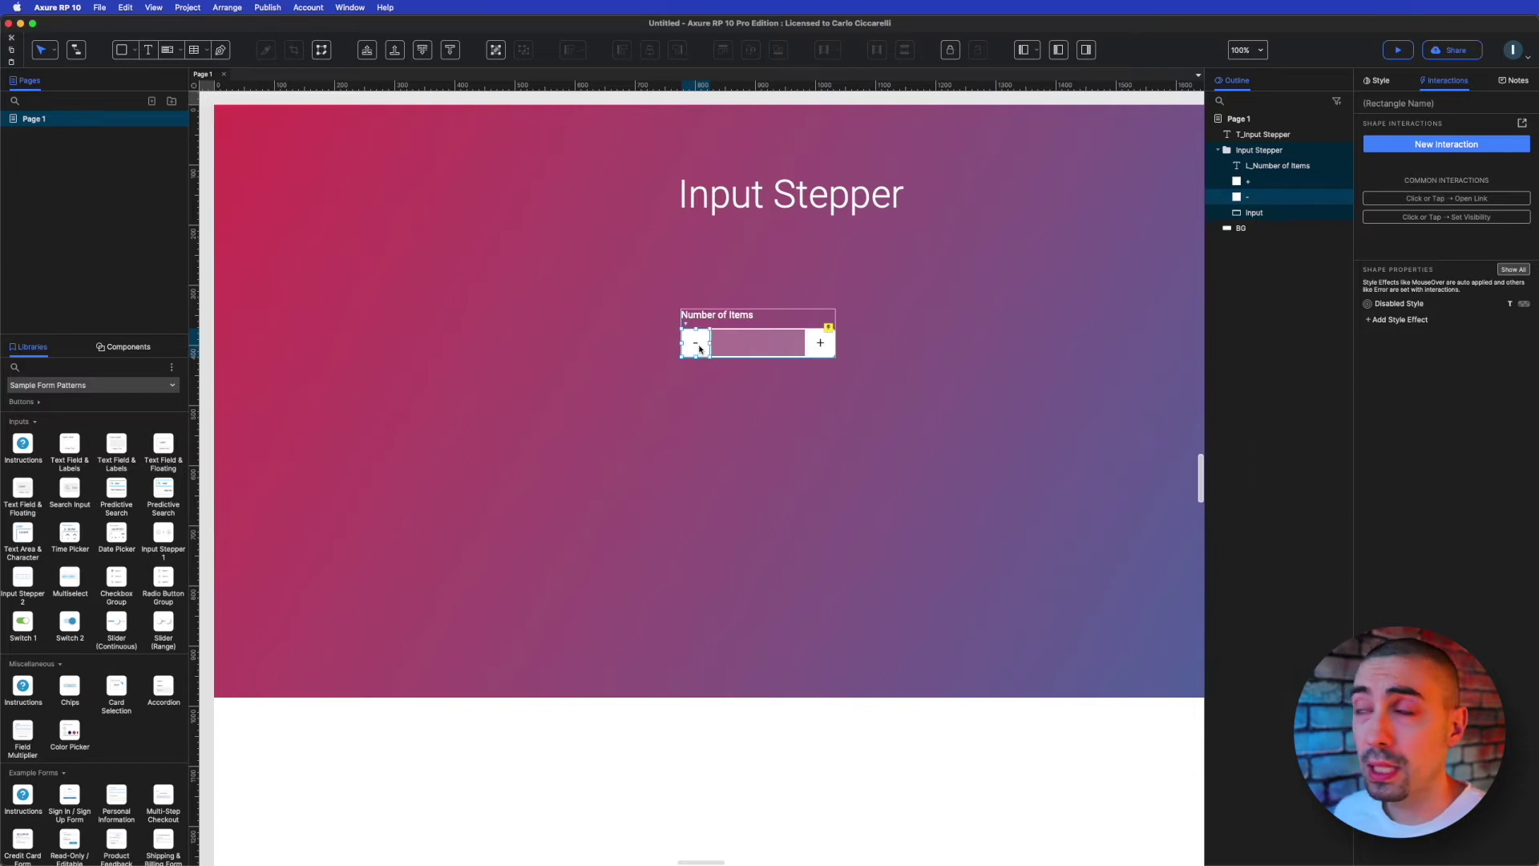
pyautogui.click(1428, 105)
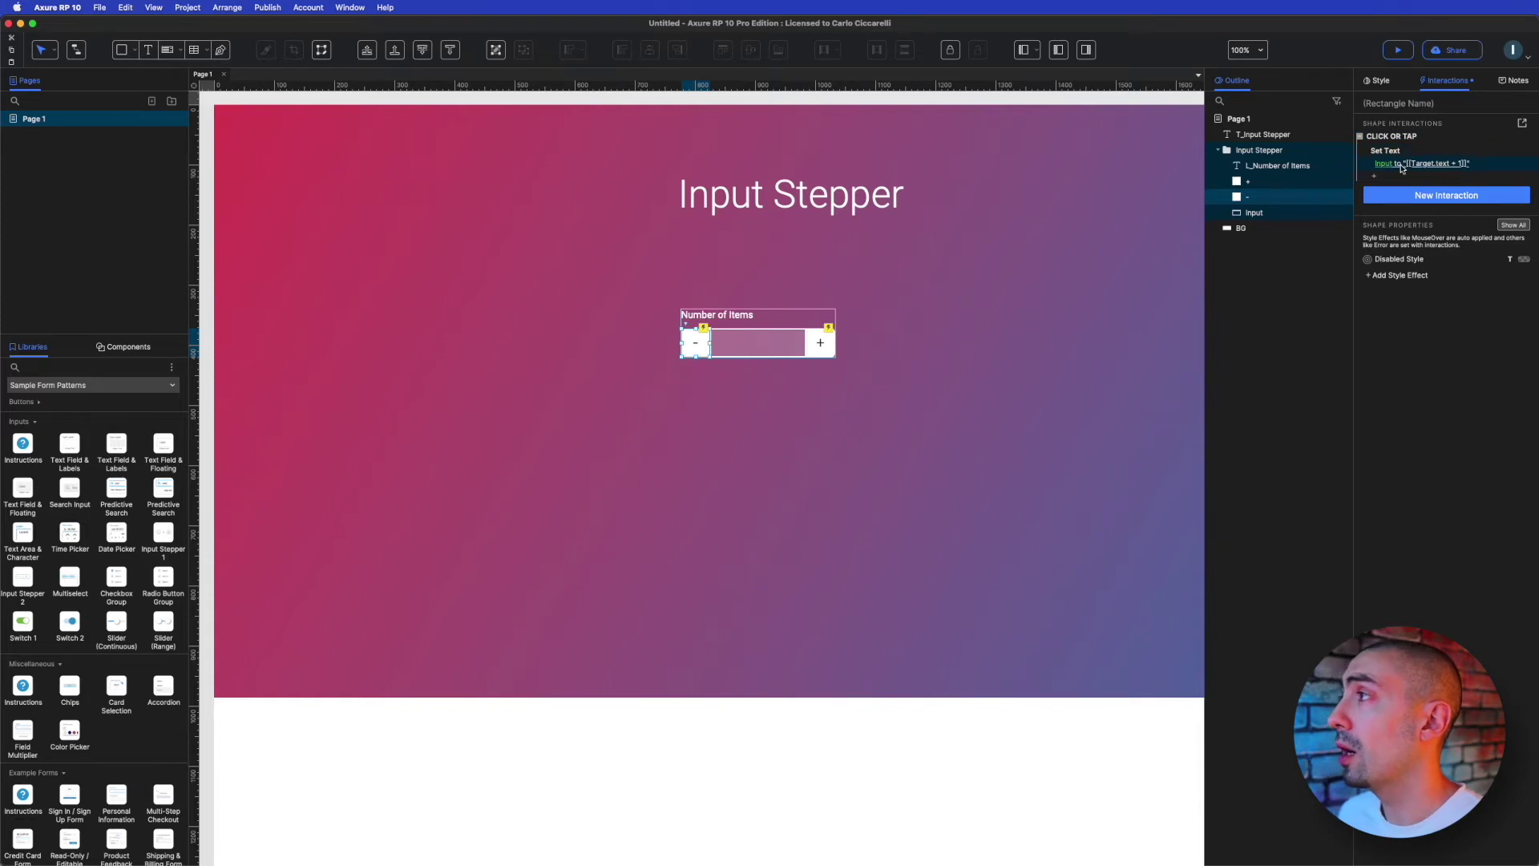
pyautogui.click(1401, 164)
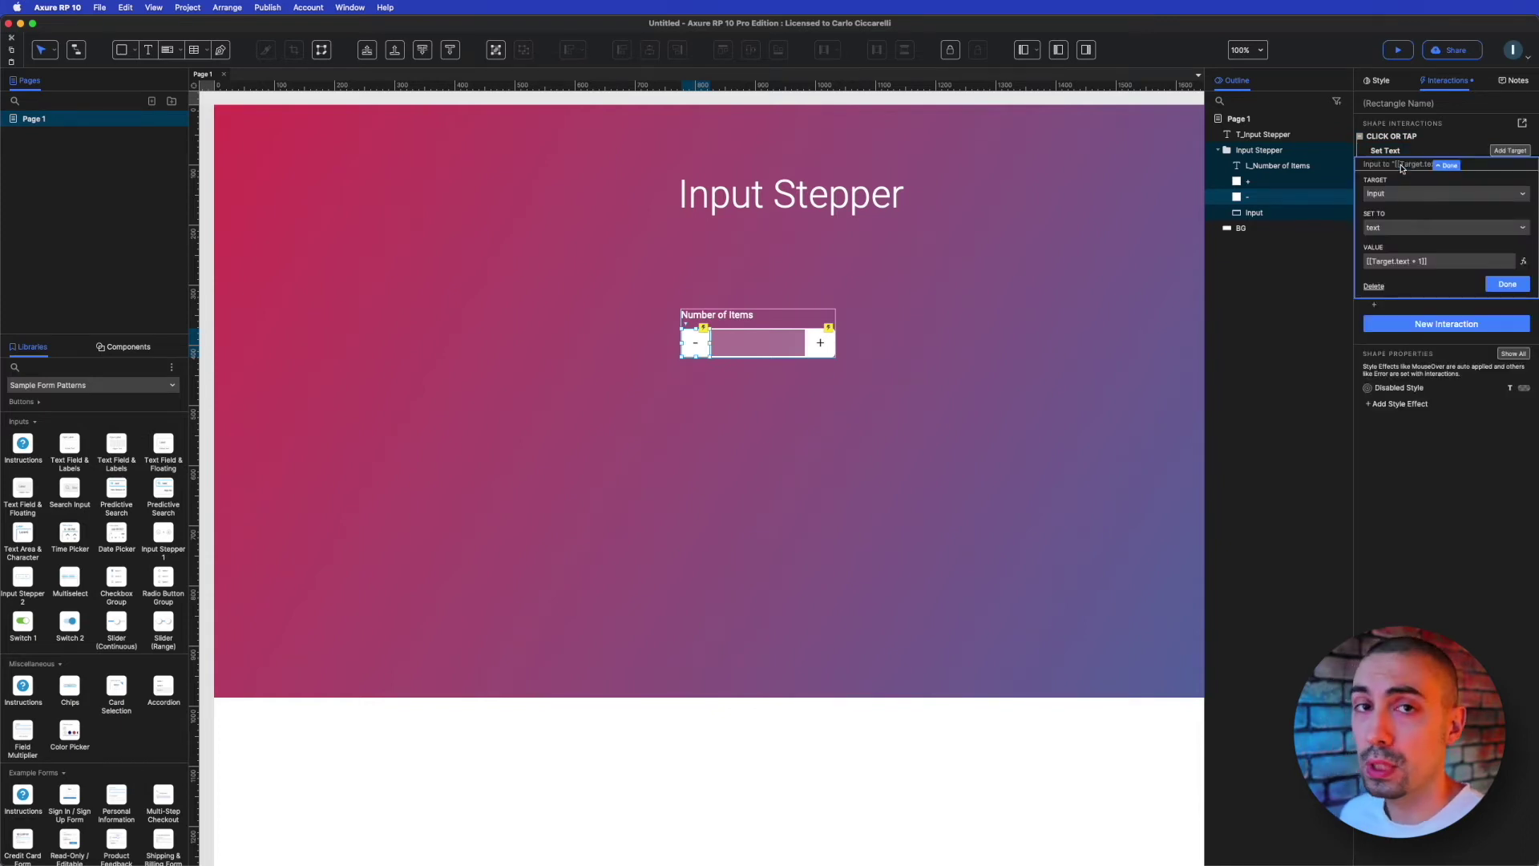
pyautogui.click(1415, 261)
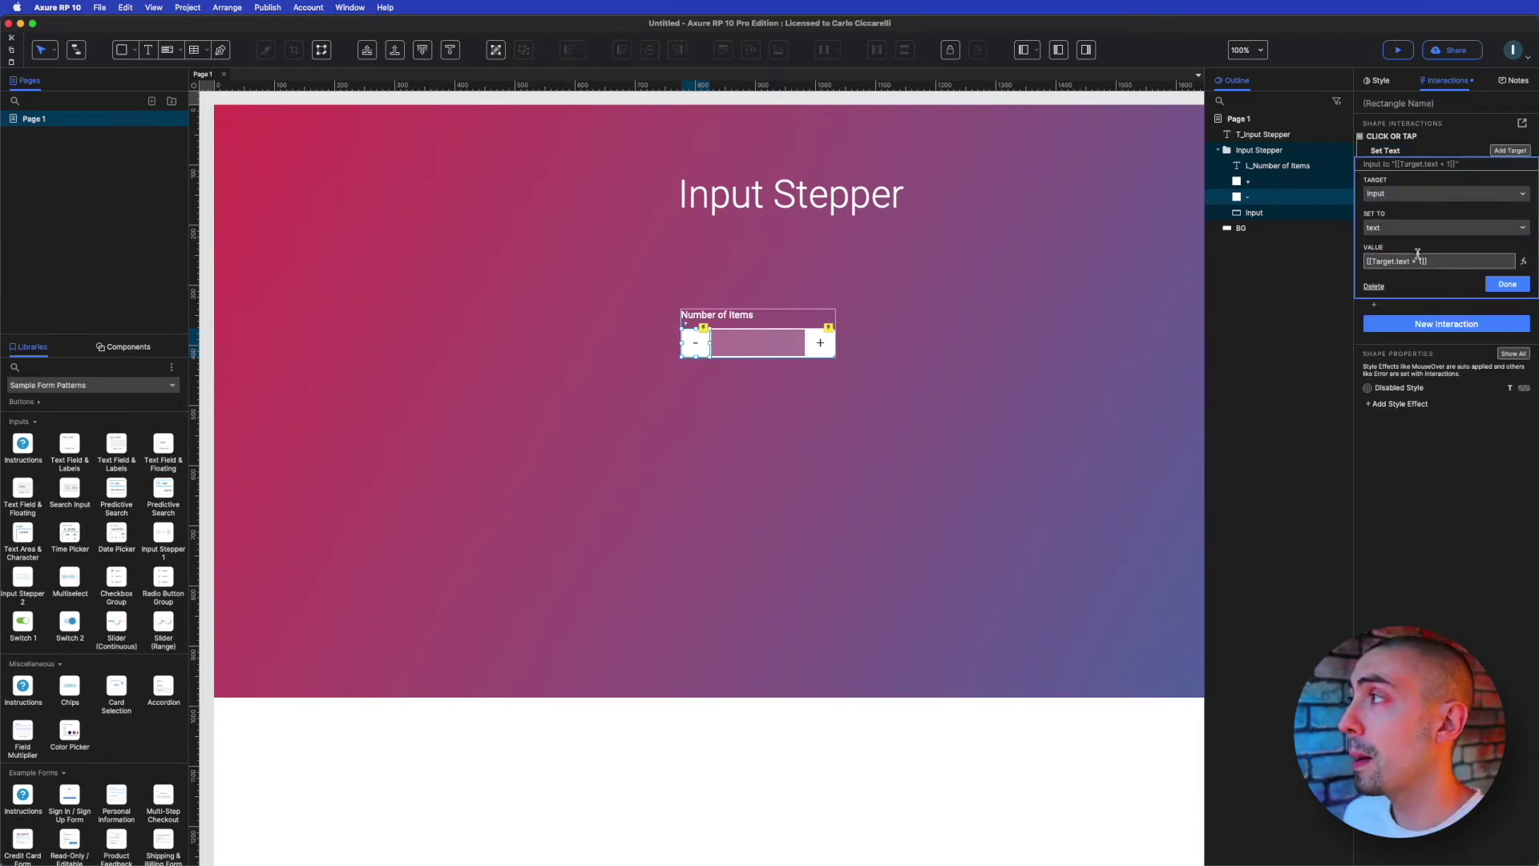
pyautogui.press('BackSpace')
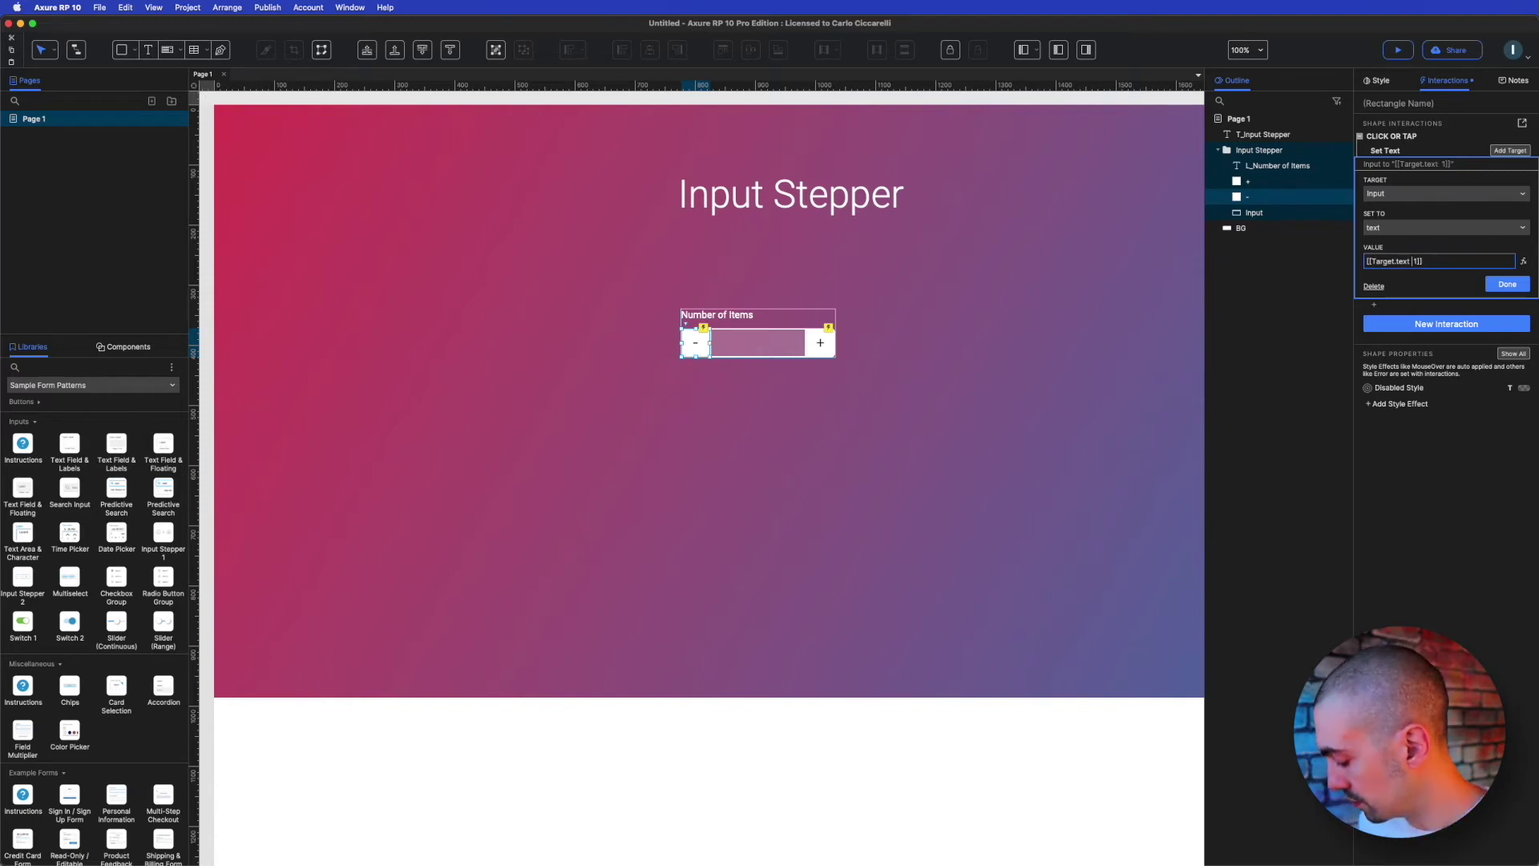
pyautogui.write('-')
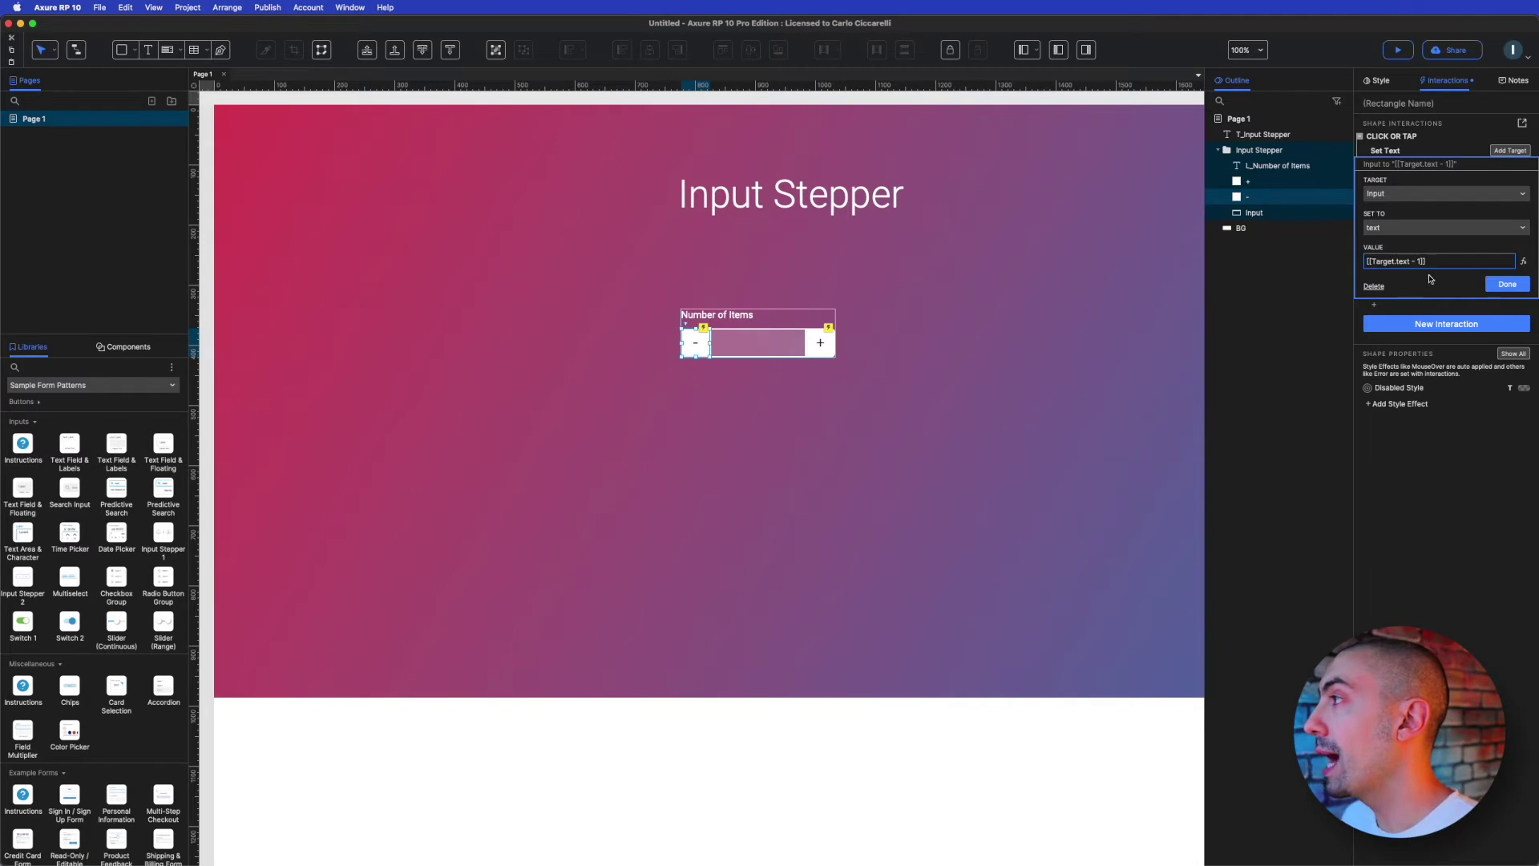
pyautogui.click(1506, 285)
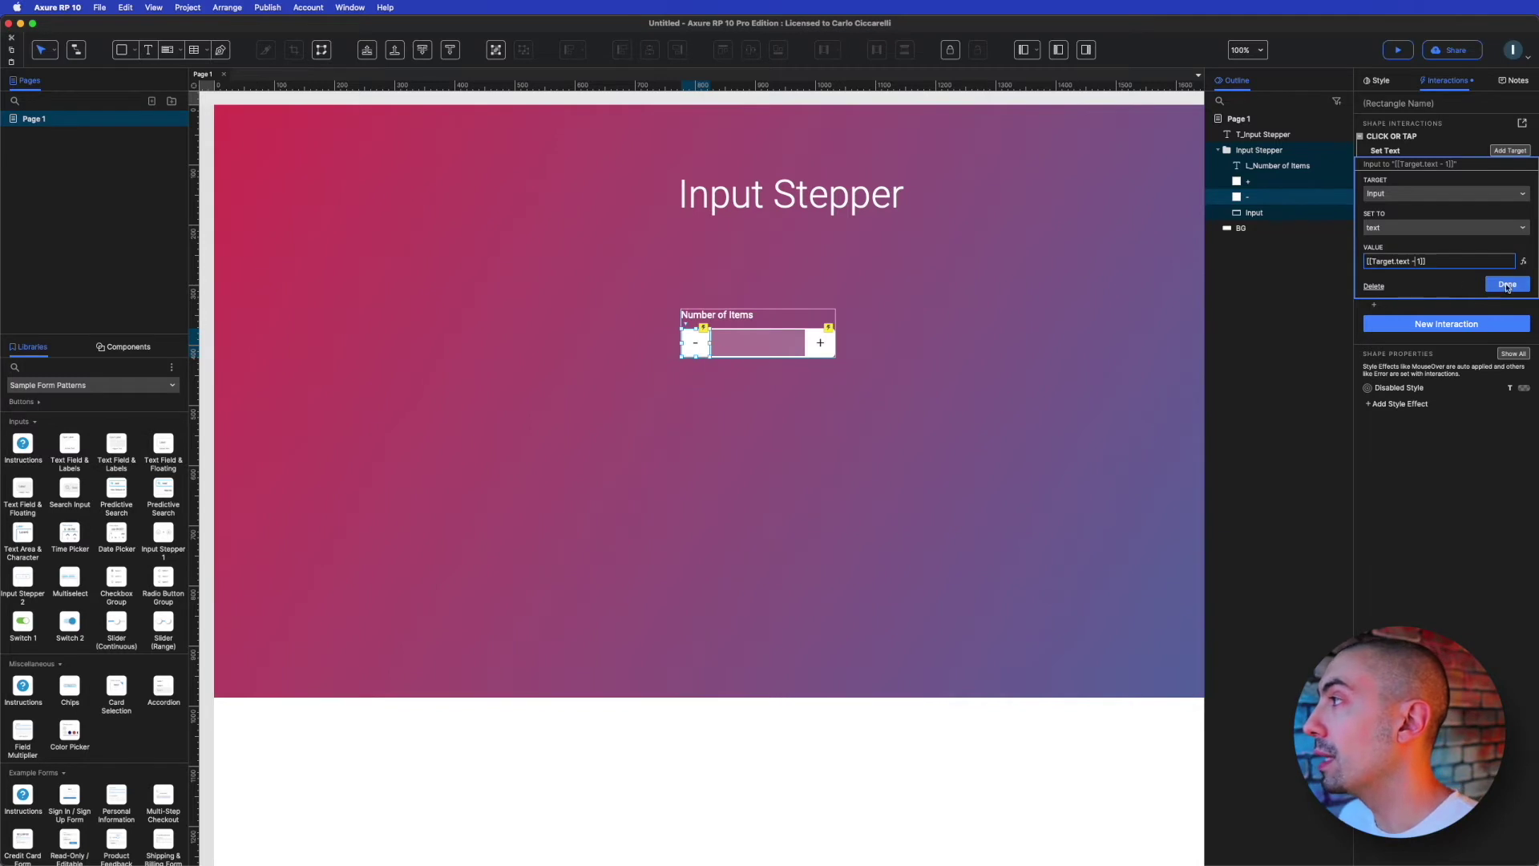
pyautogui.click(1395, 51)
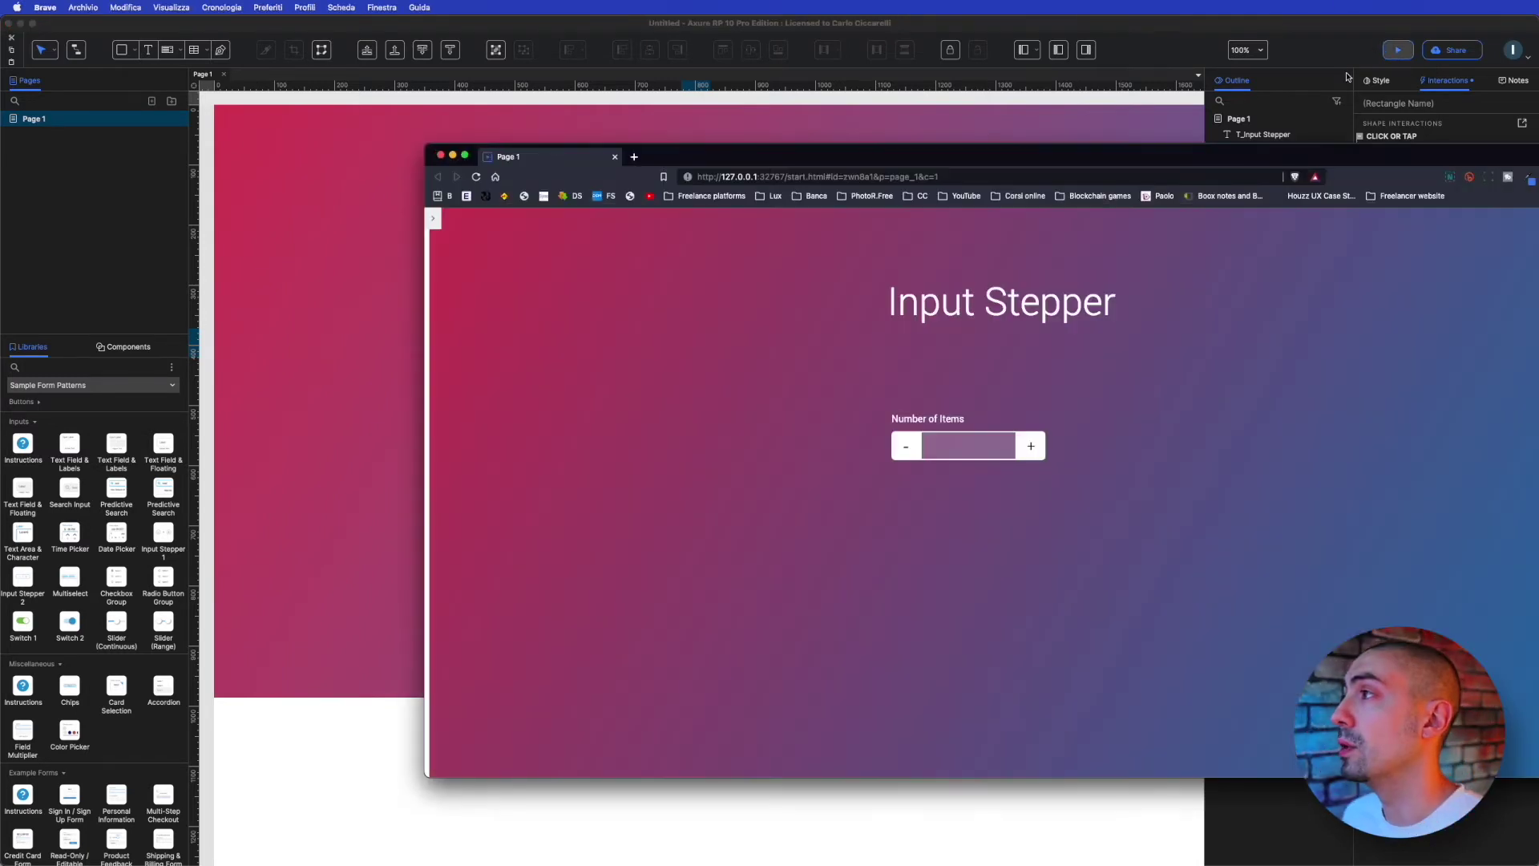
# - Enlarge the preview window and raise the count by two with plus
pyautogui.moveTo(1298, 154); pyautogui.dragTo(895, 29)
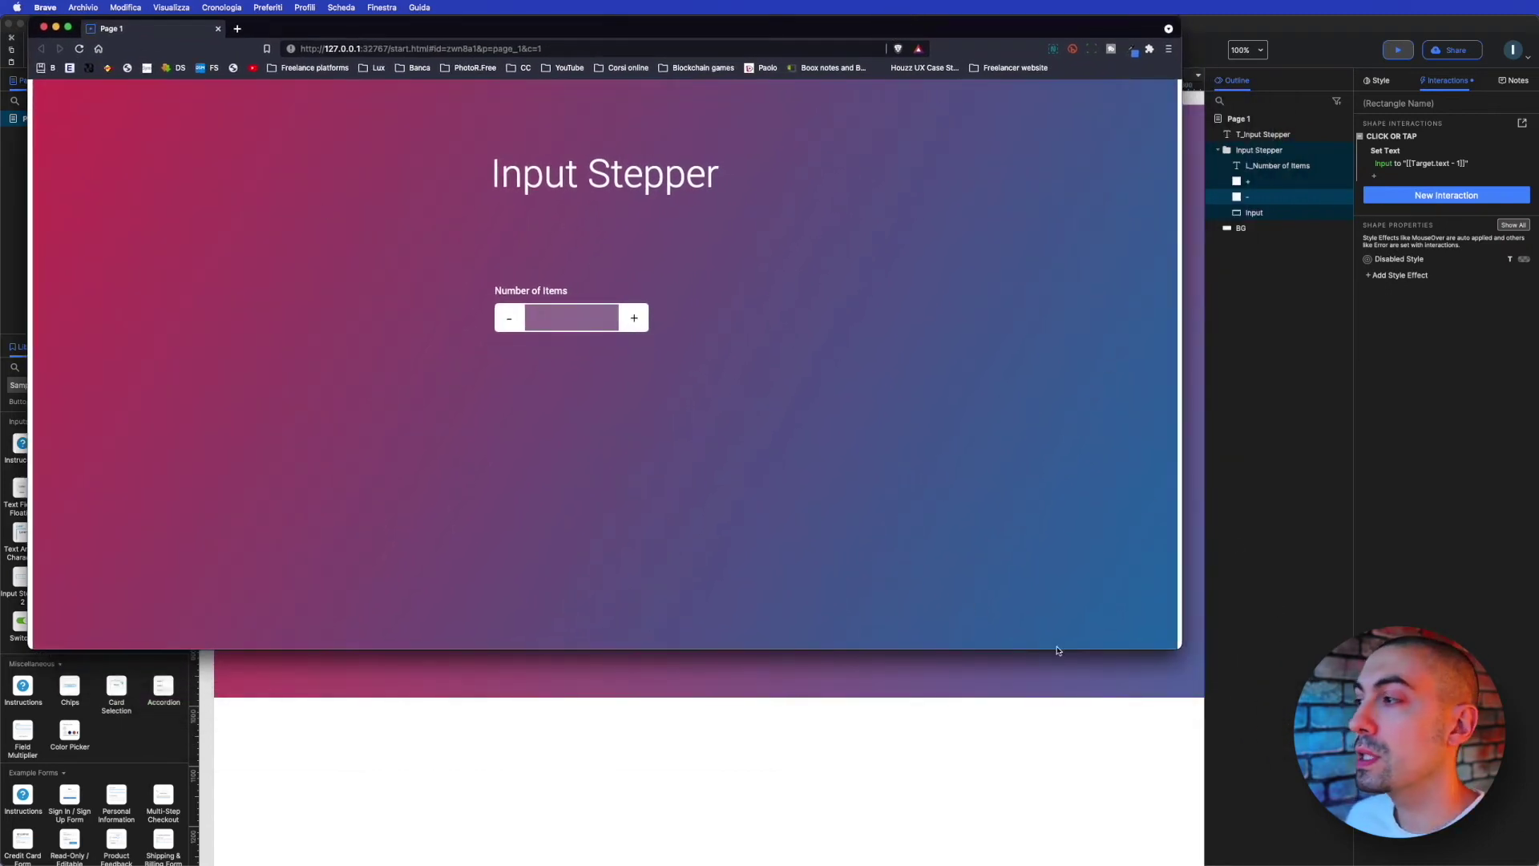
pyautogui.moveTo(1164, 649); pyautogui.dragTo(1342, 781)
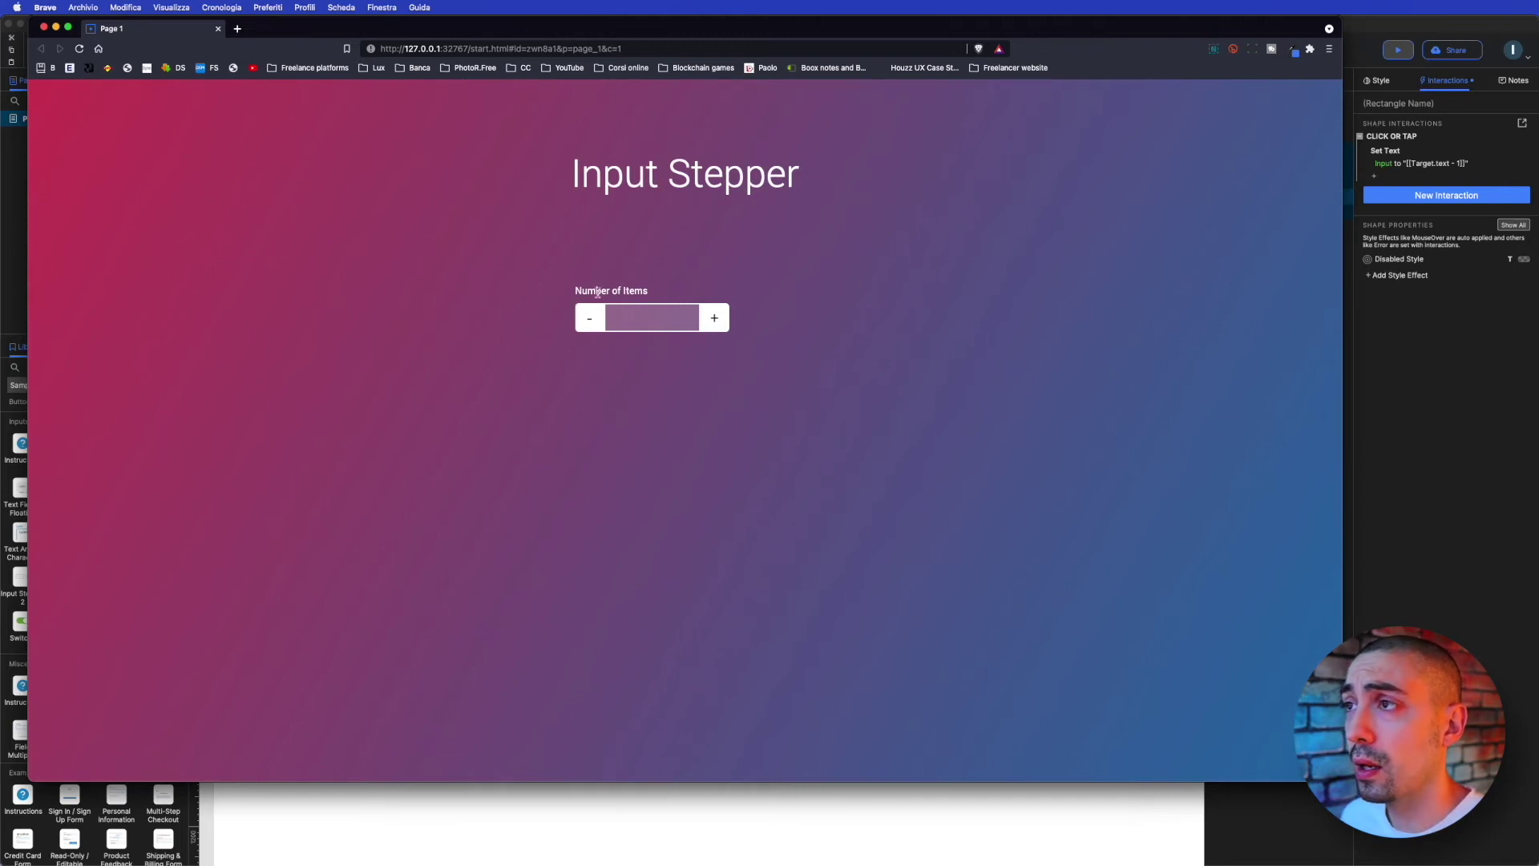
pyautogui.click(719, 328)
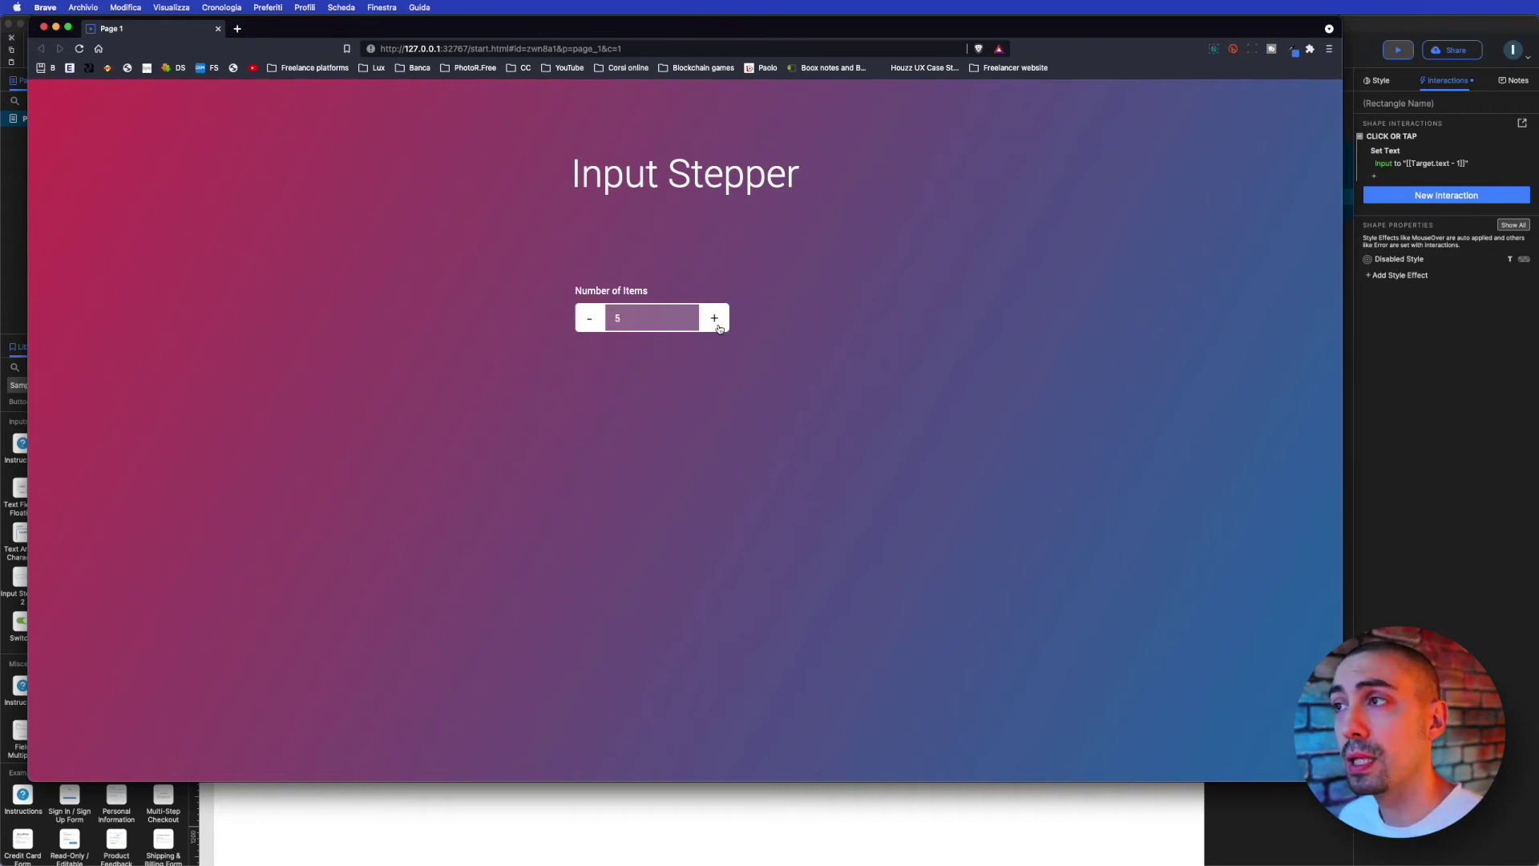
pyautogui.click(719, 328)
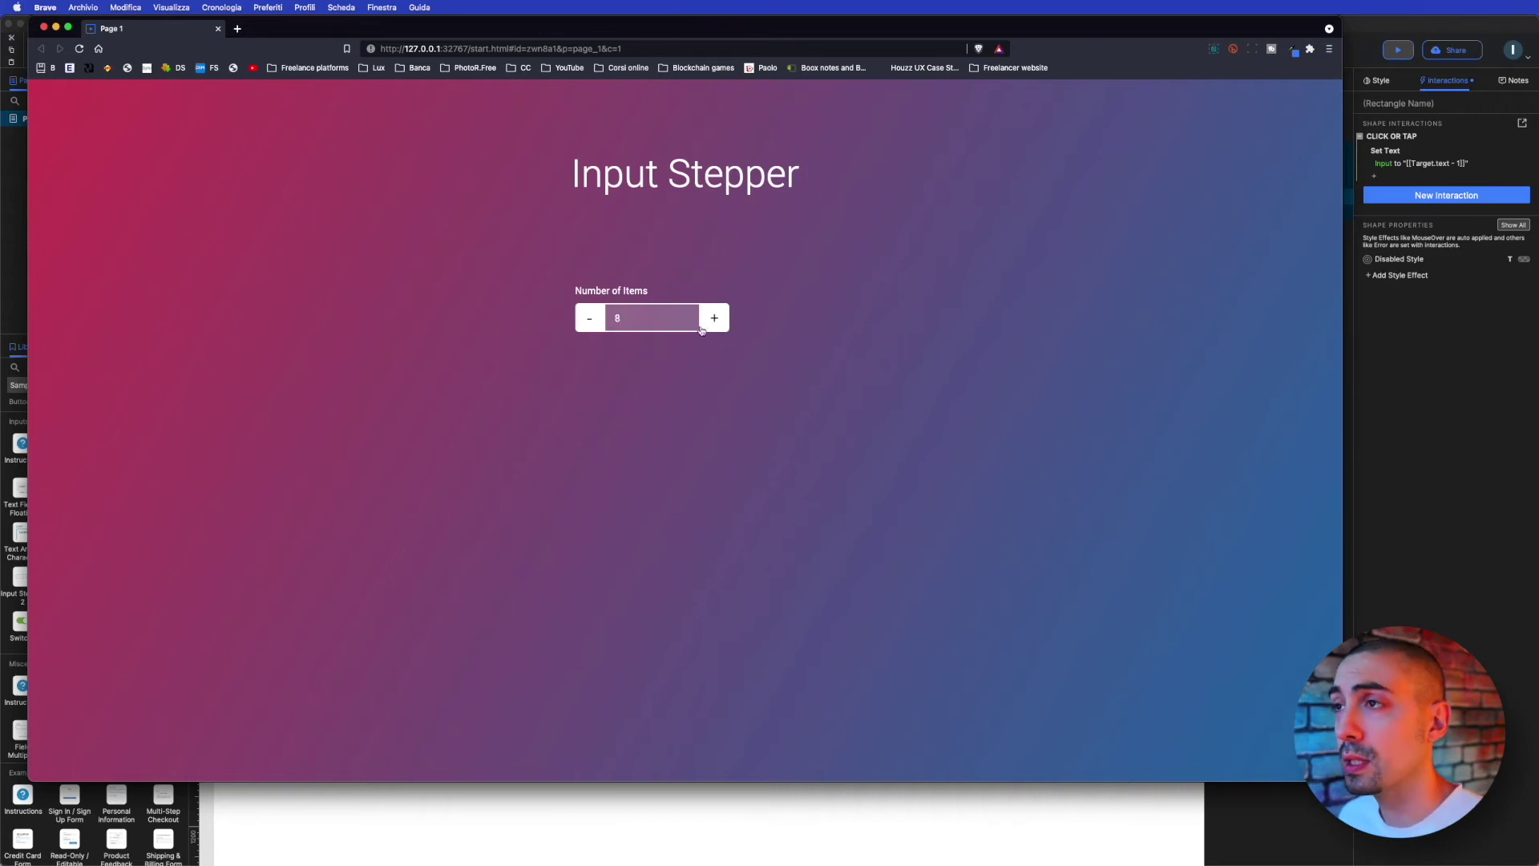
# - Click minus repeatedly until the value drops below zero to -2, then close the preview
pyautogui.doubleClick(590, 321)
pyautogui.doubleClick(590, 321)
pyautogui.doubleClick(590, 321)
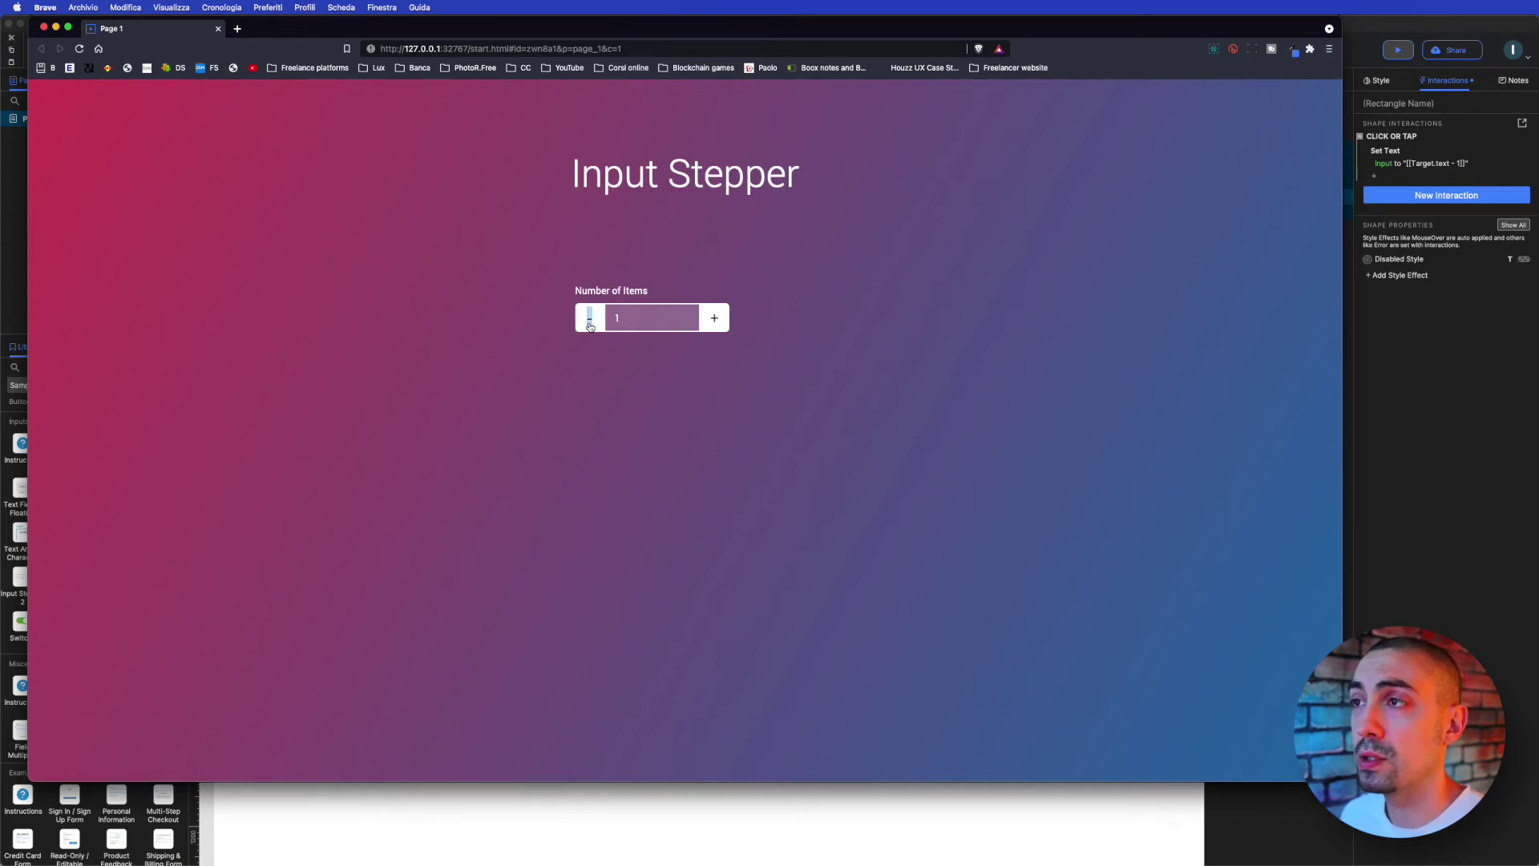
pyautogui.click(590, 320)
pyautogui.click(590, 321)
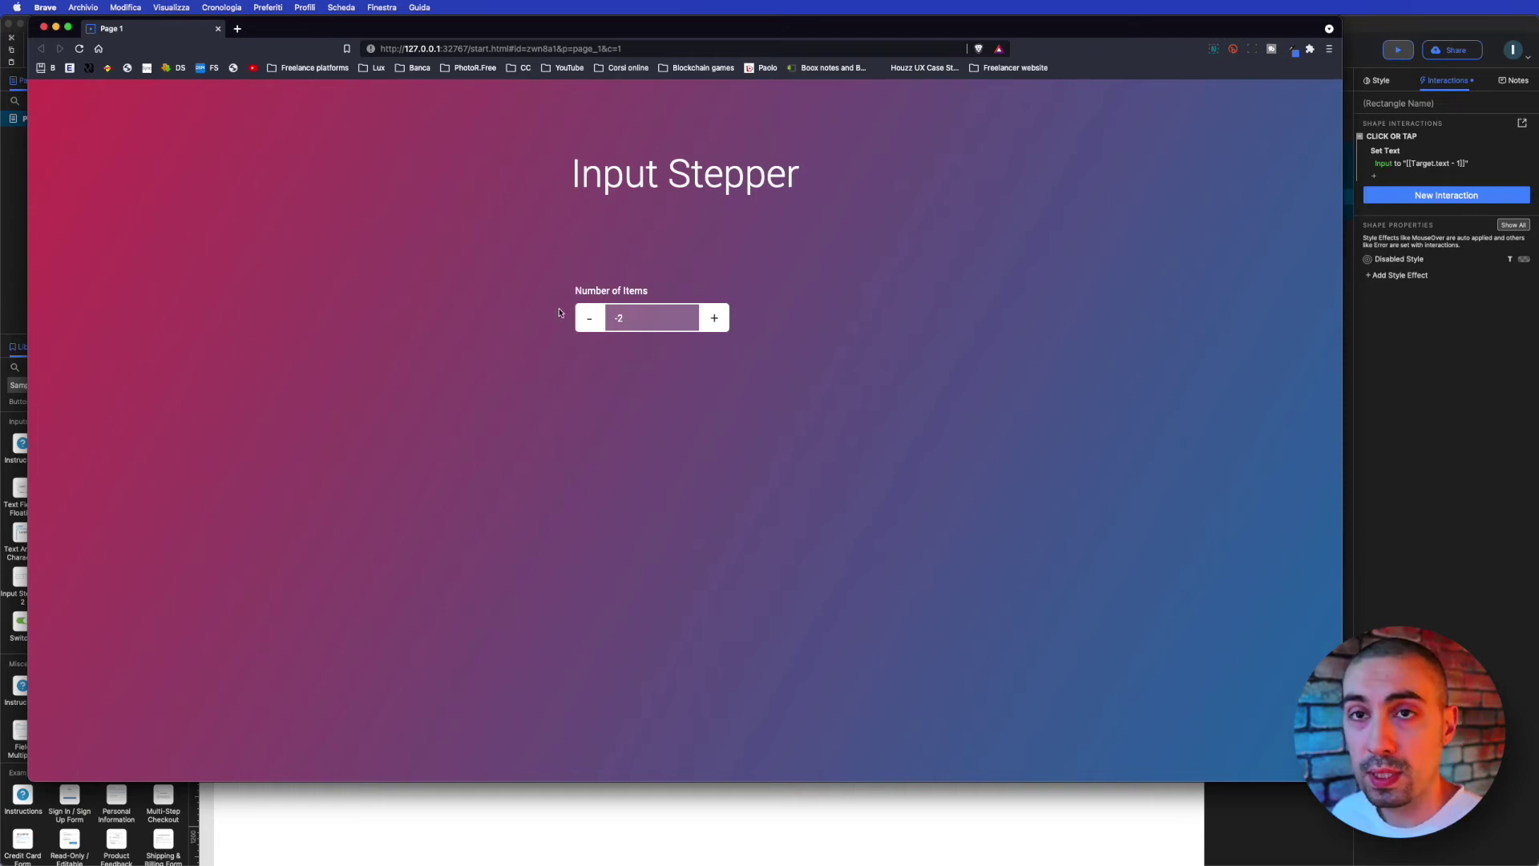
pyautogui.click(45, 28)
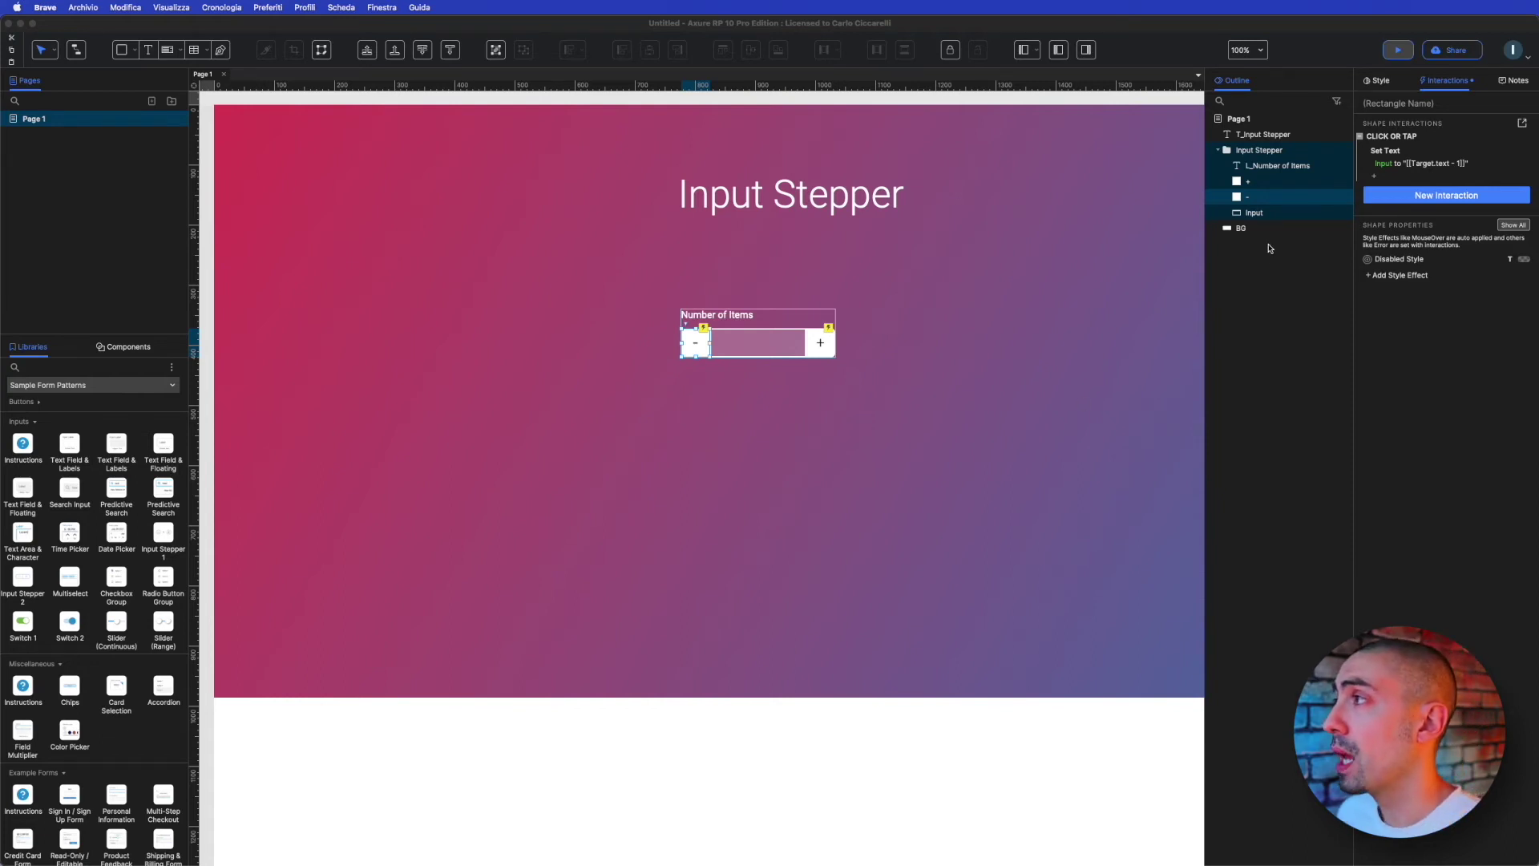
# - Give Input a Text Changed interaction with an Enable/Disable action that disables the minus button
pyautogui.click(1255, 213)
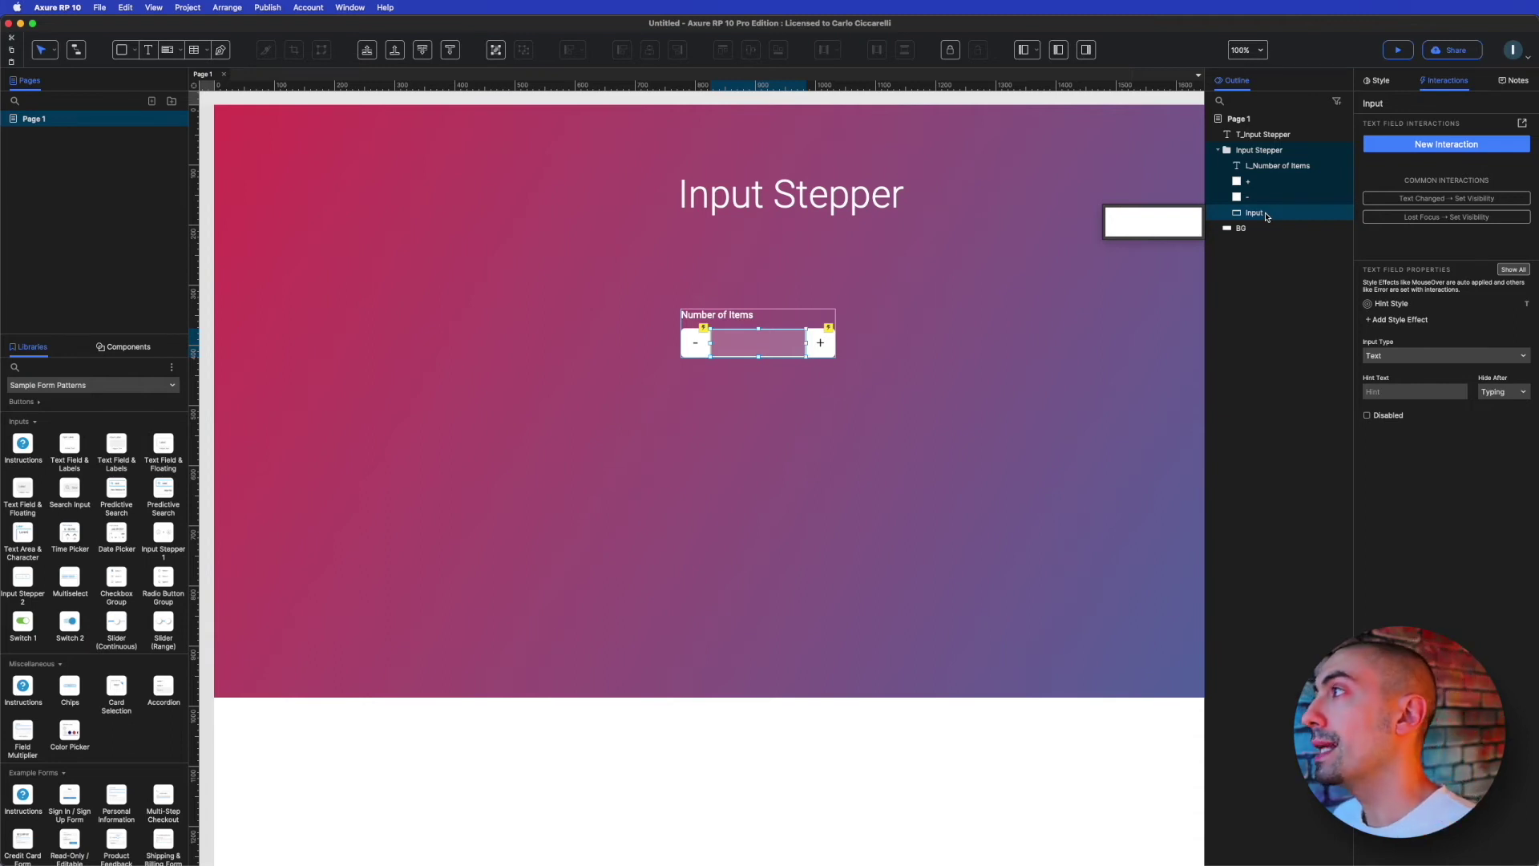
pyautogui.click(1415, 145)
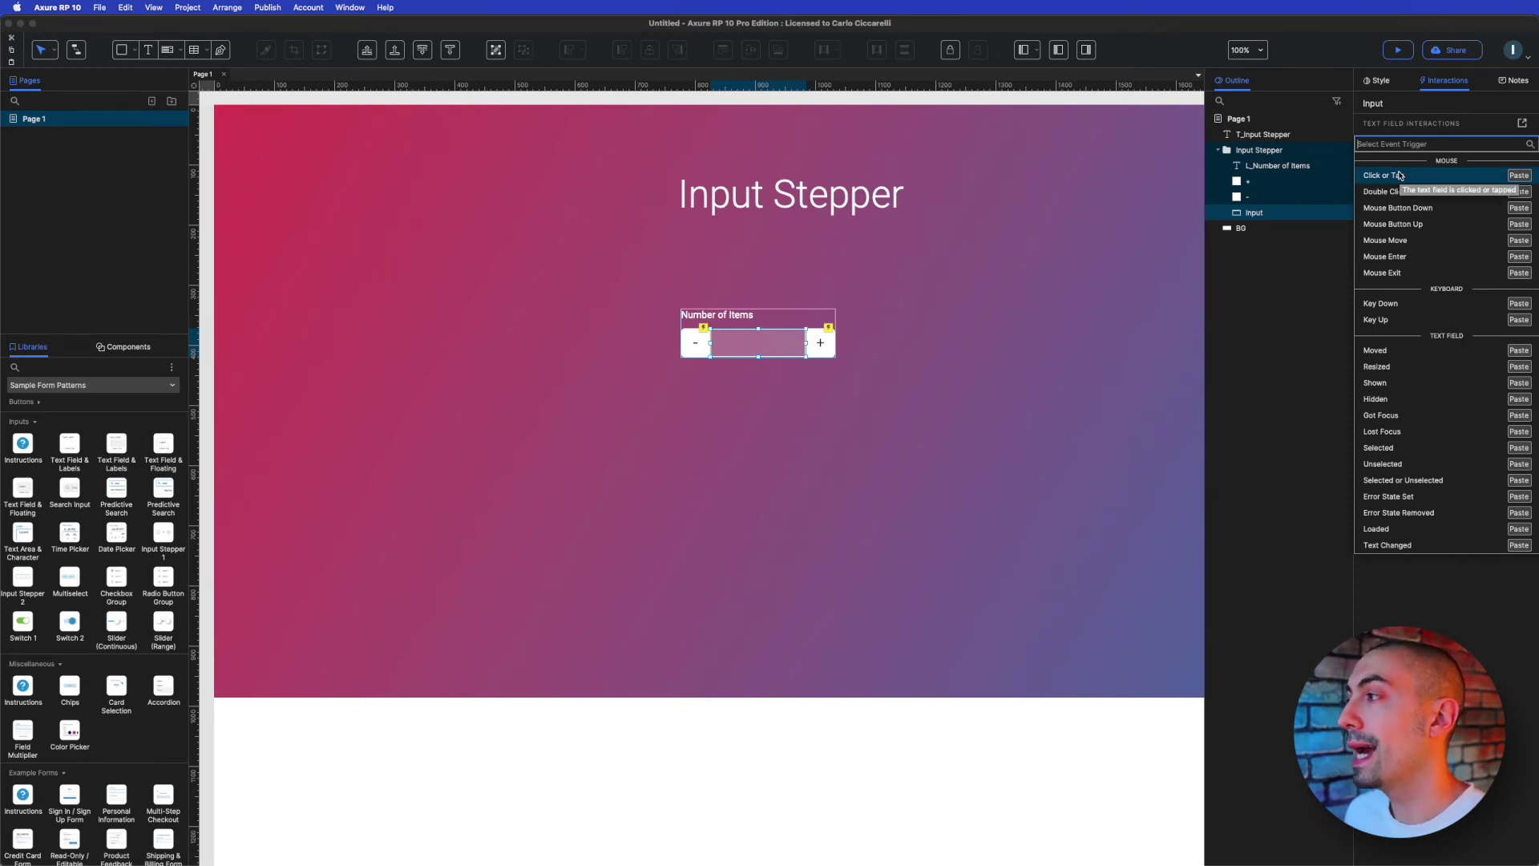
pyautogui.click(1418, 545)
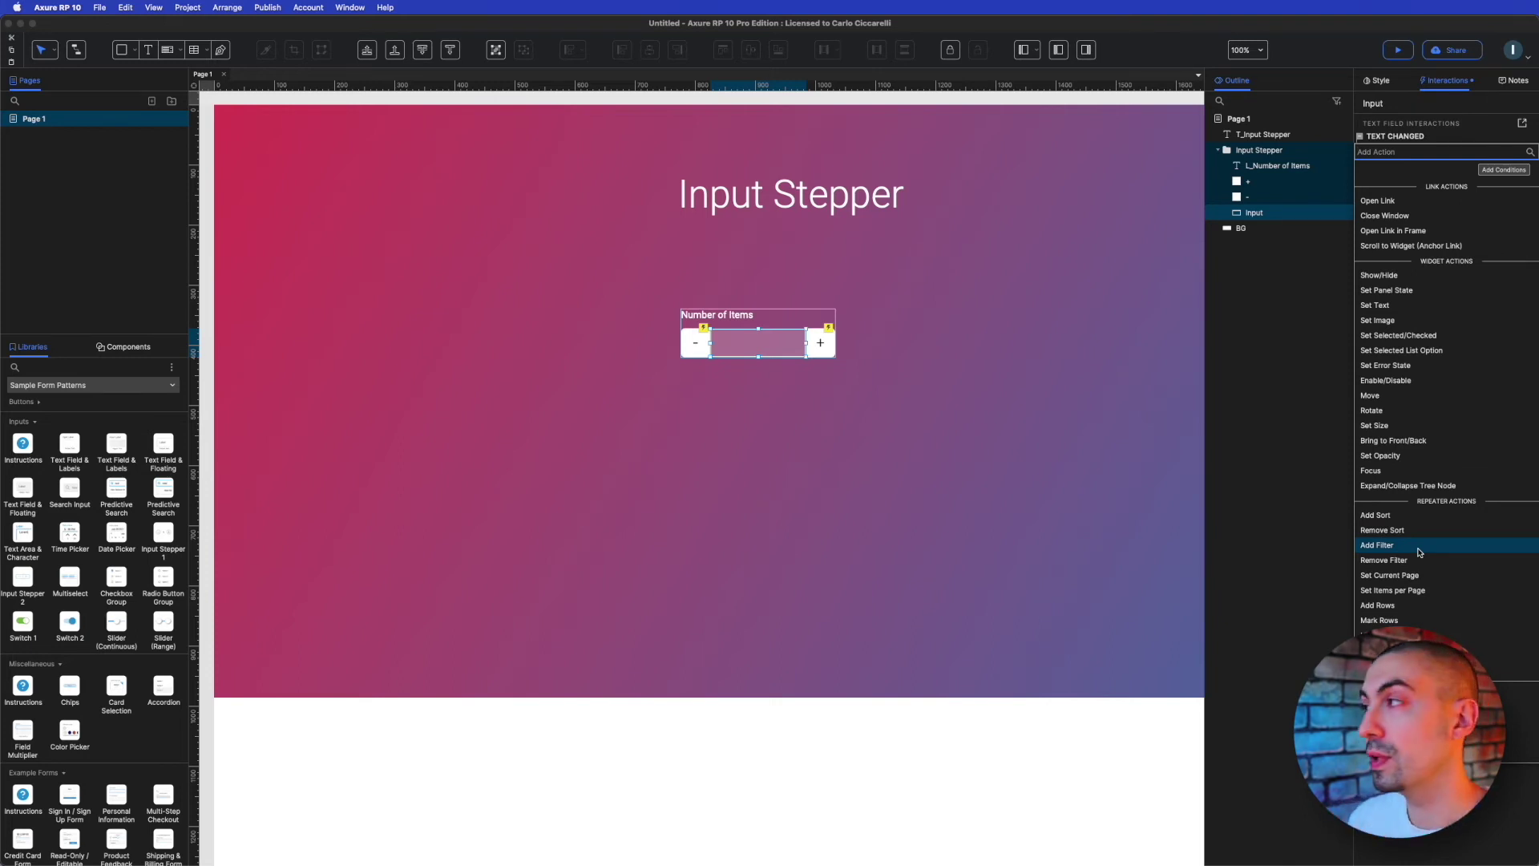
pyautogui.click(1412, 381)
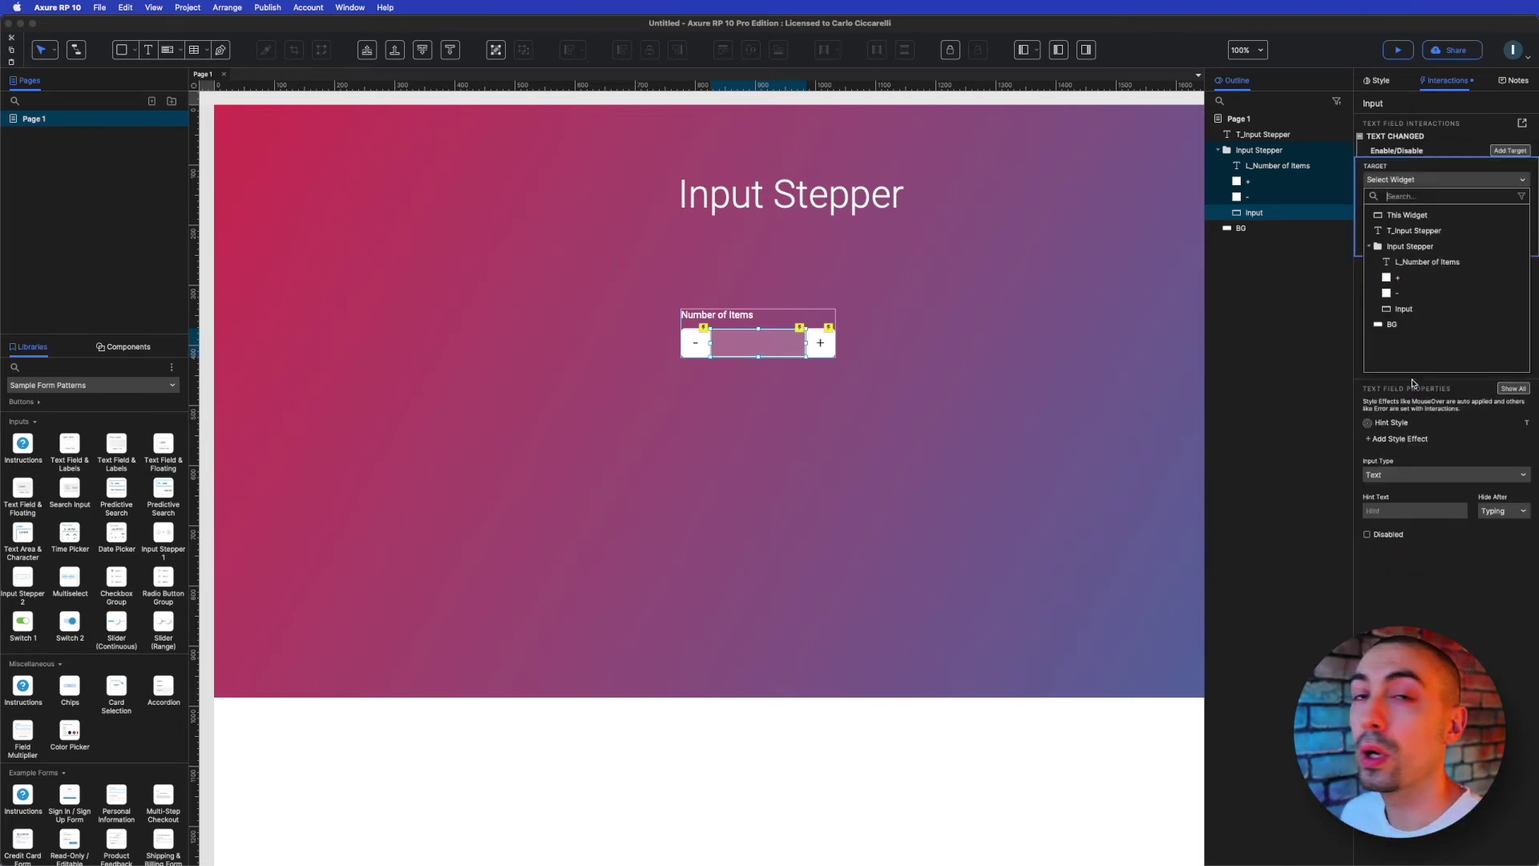
pyautogui.click(1409, 293)
pyautogui.click(1446, 231)
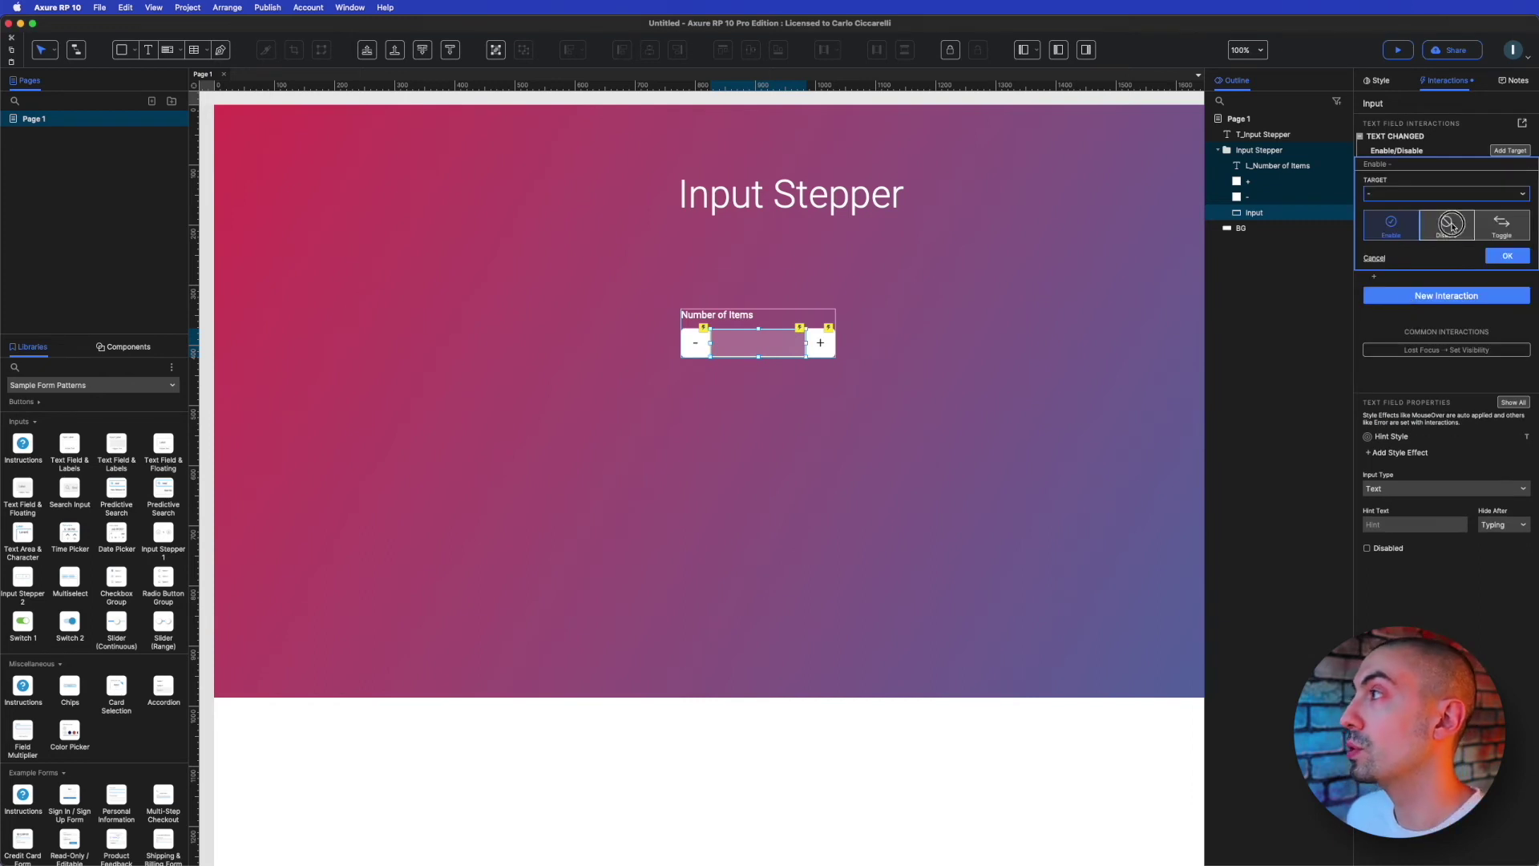
pyautogui.click(1507, 255)
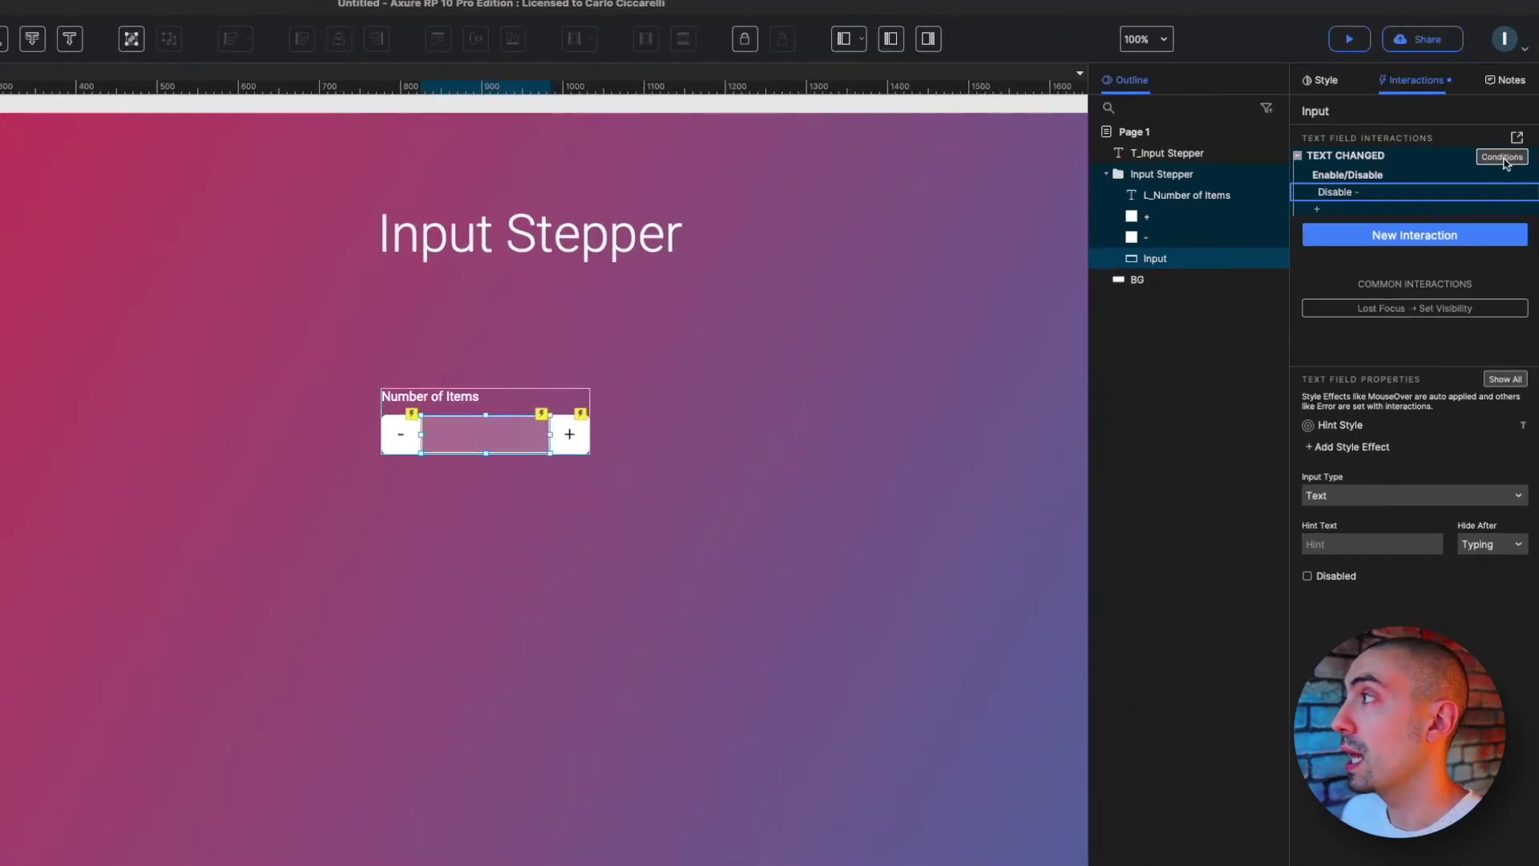
# - Condition the disable case on Input text equal to 0 or empty, using Match Any
pyautogui.click(1511, 137)
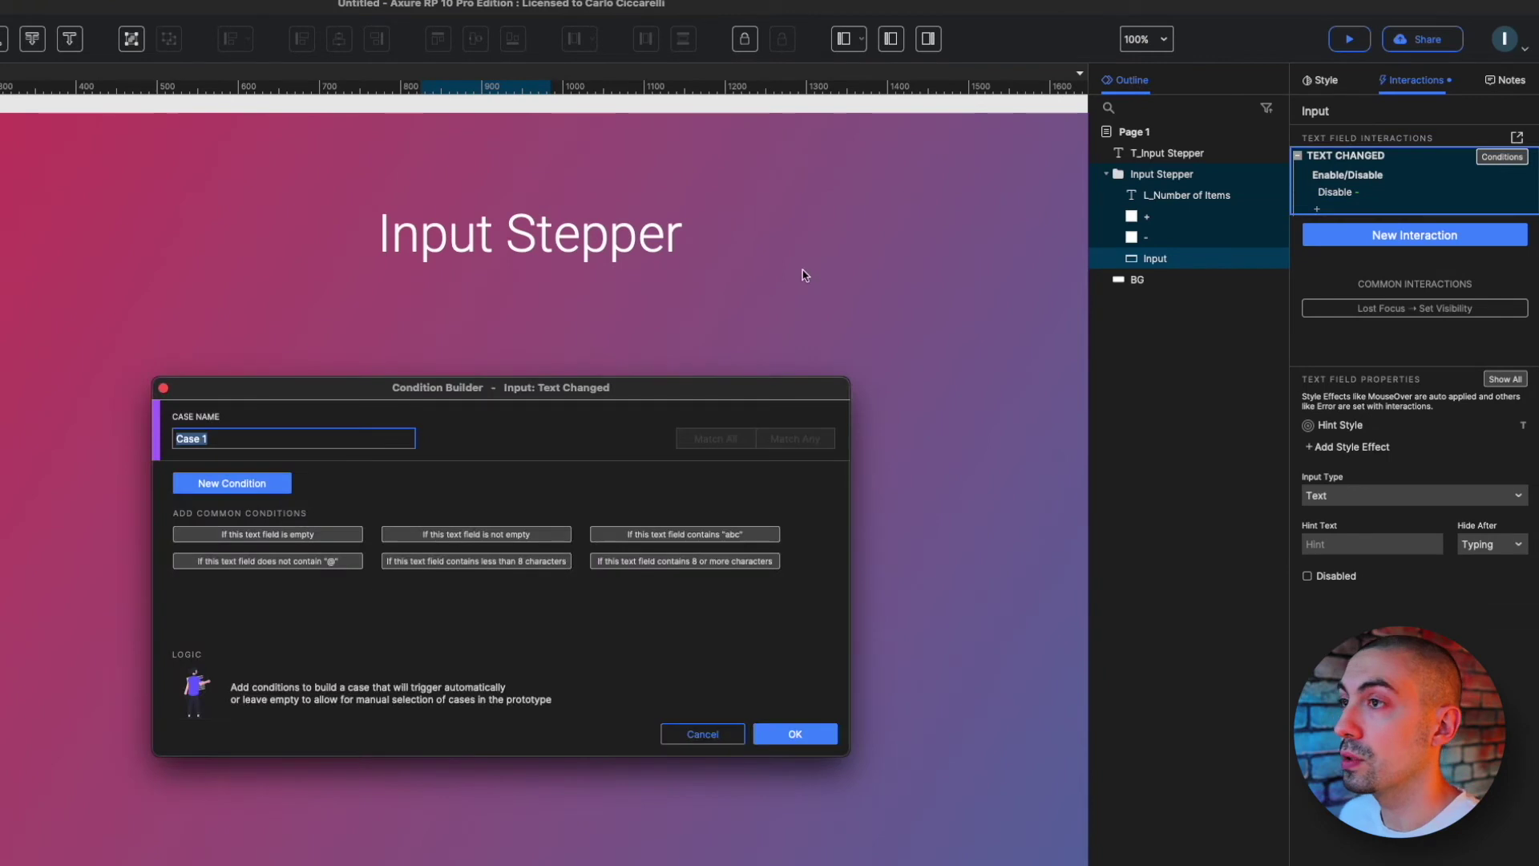
pyautogui.moveTo(434, 390); pyautogui.dragTo(643, 388)
pyautogui.click(460, 482)
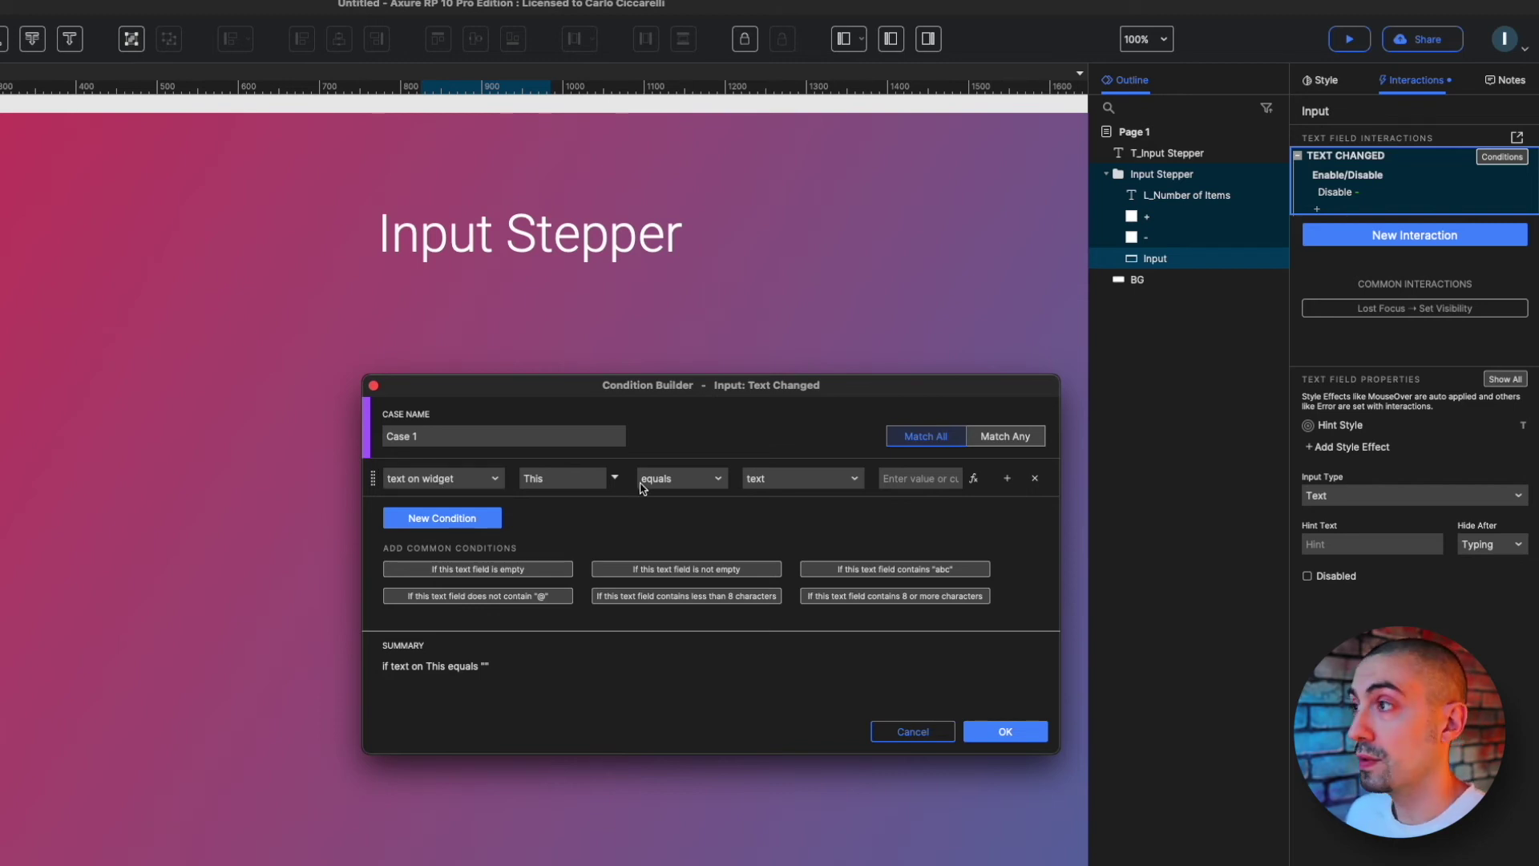
pyautogui.click(893, 474)
pyautogui.write('0')
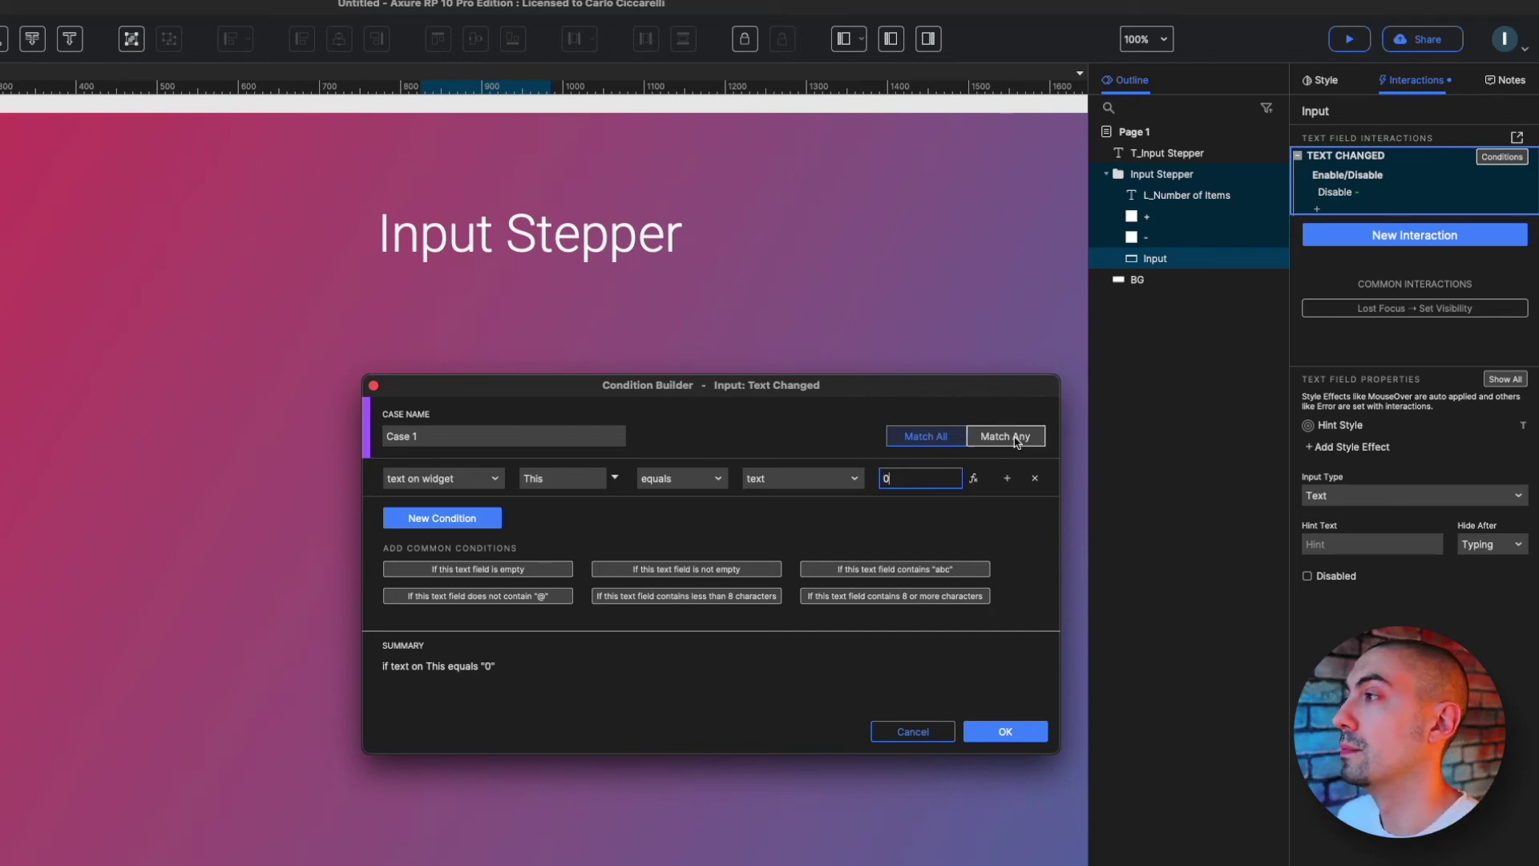
pyautogui.click(1014, 437)
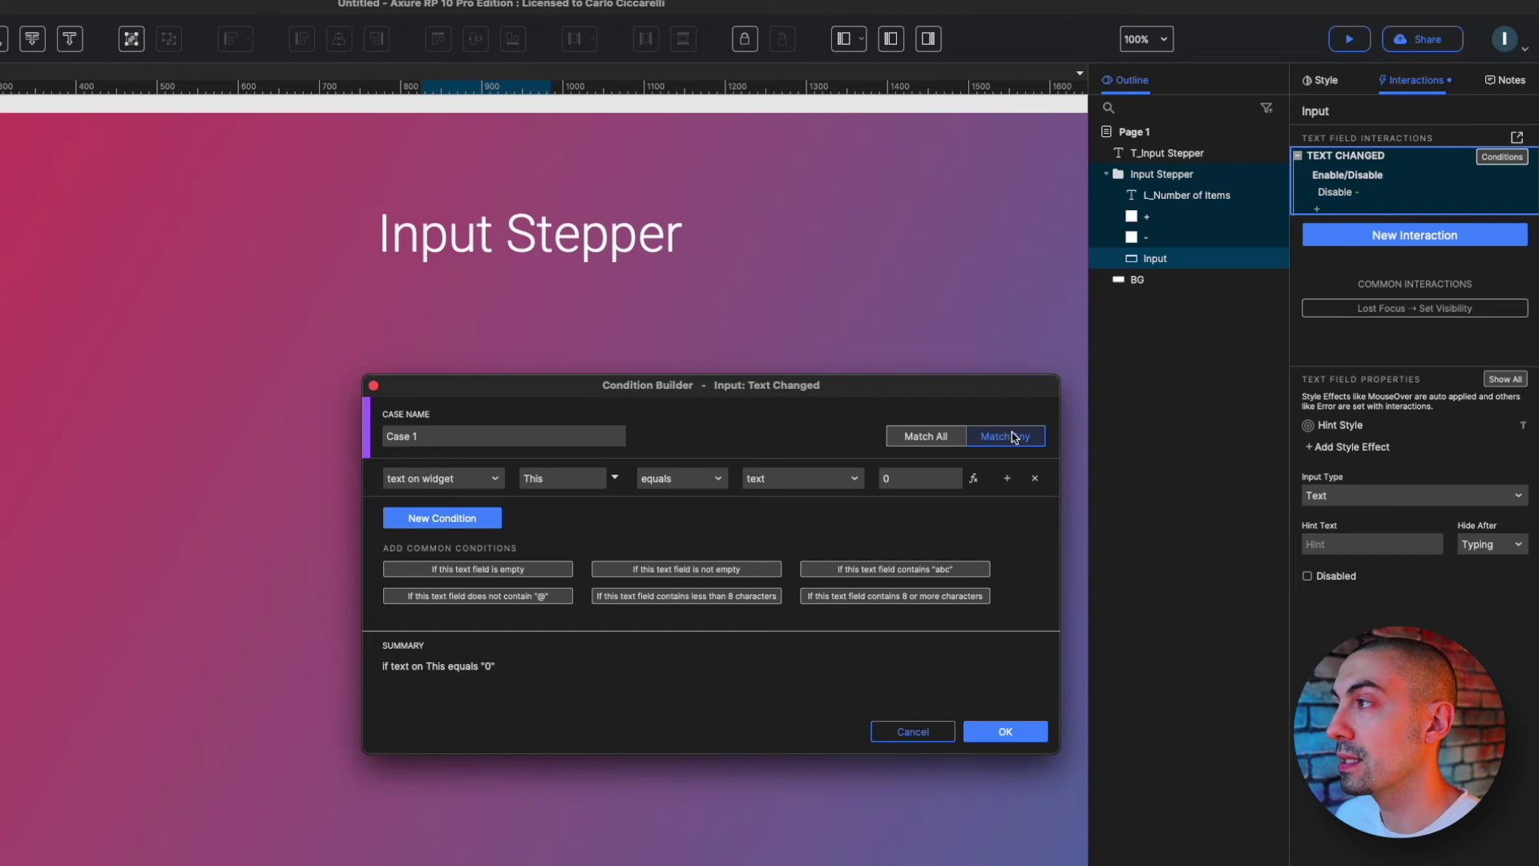
pyautogui.click(1007, 479)
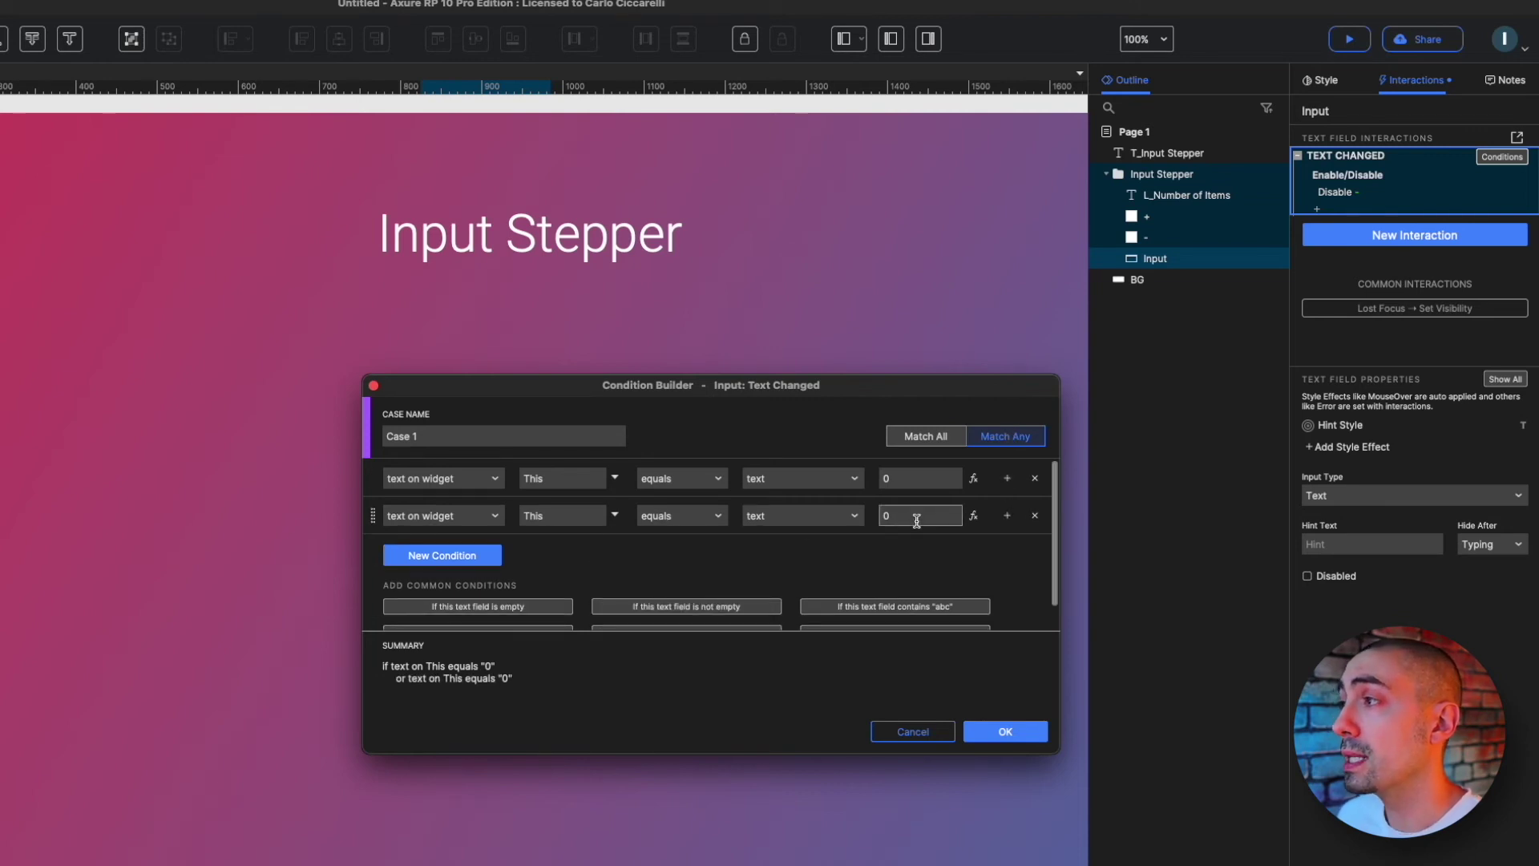
pyautogui.click(913, 516)
pyautogui.press('BackSpace')
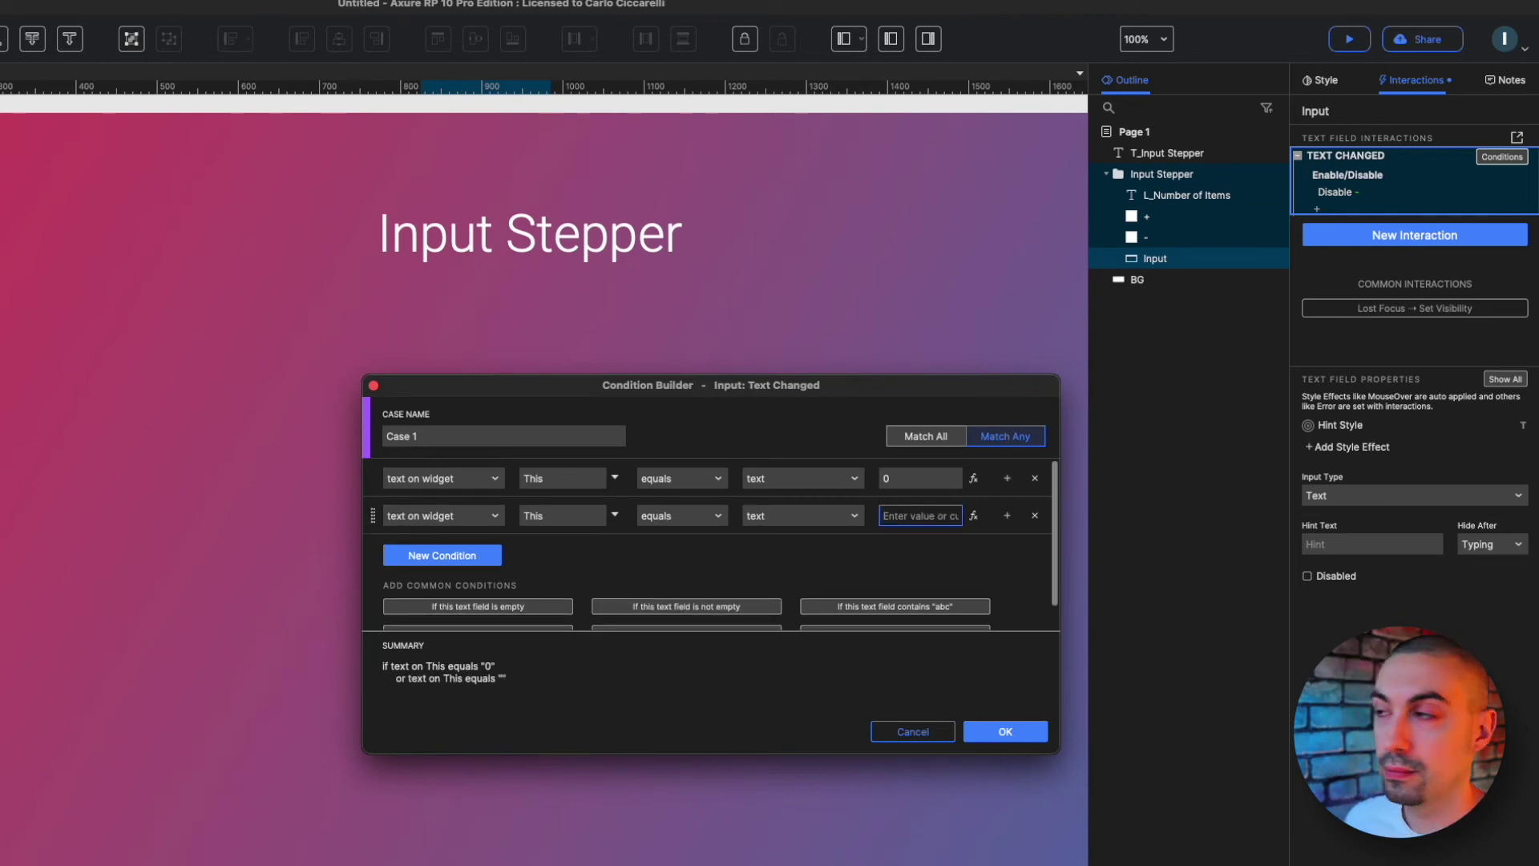
pyautogui.click(994, 731)
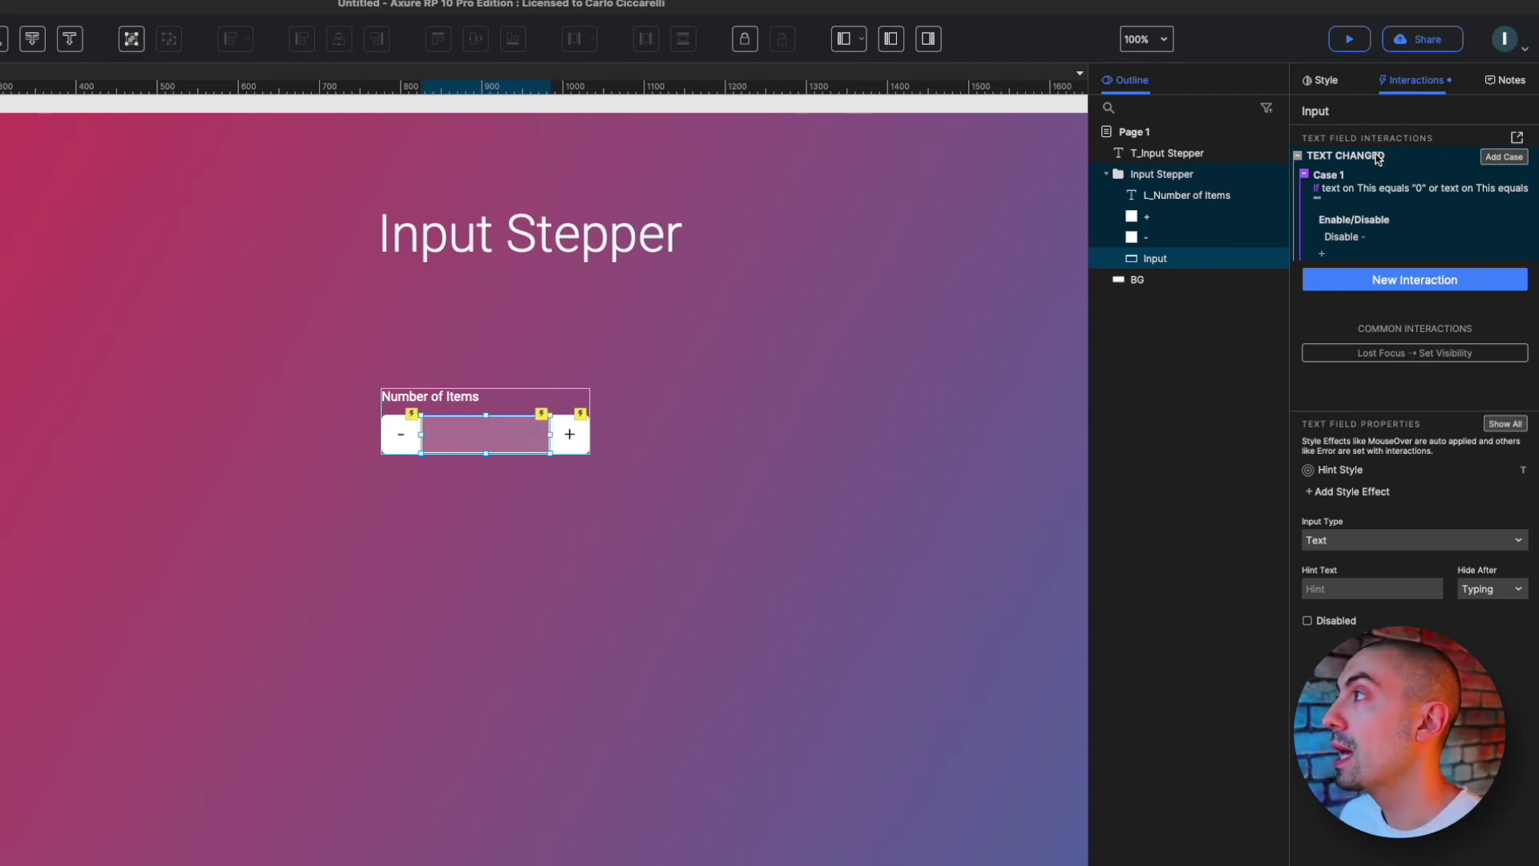
pyautogui.click(1363, 174)
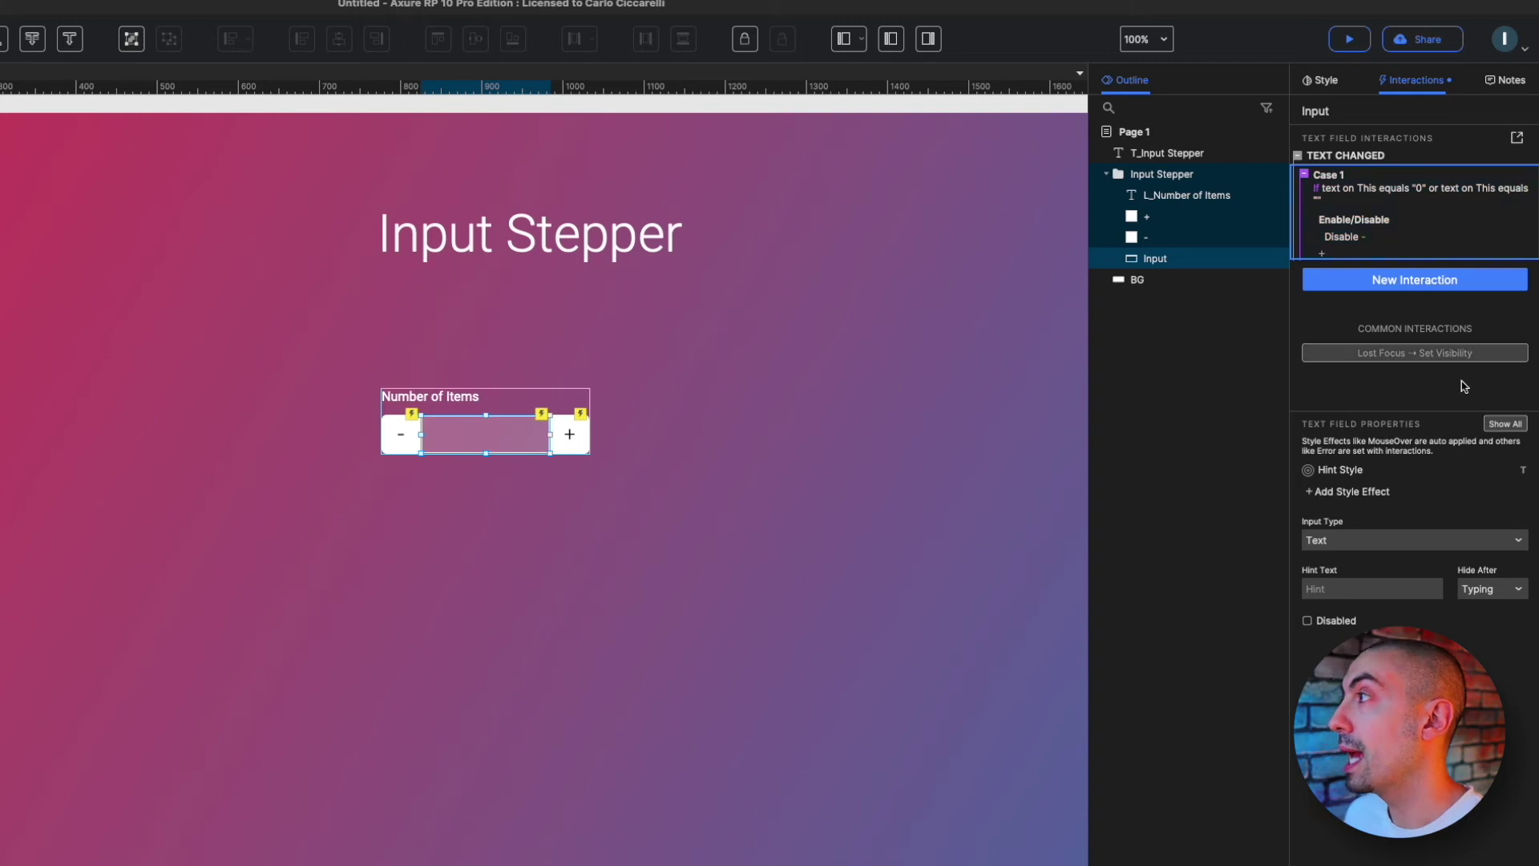
# - Paste Case 1 into a new Loaded interaction on Input and preview the prototype
pyautogui.click(1404, 280)
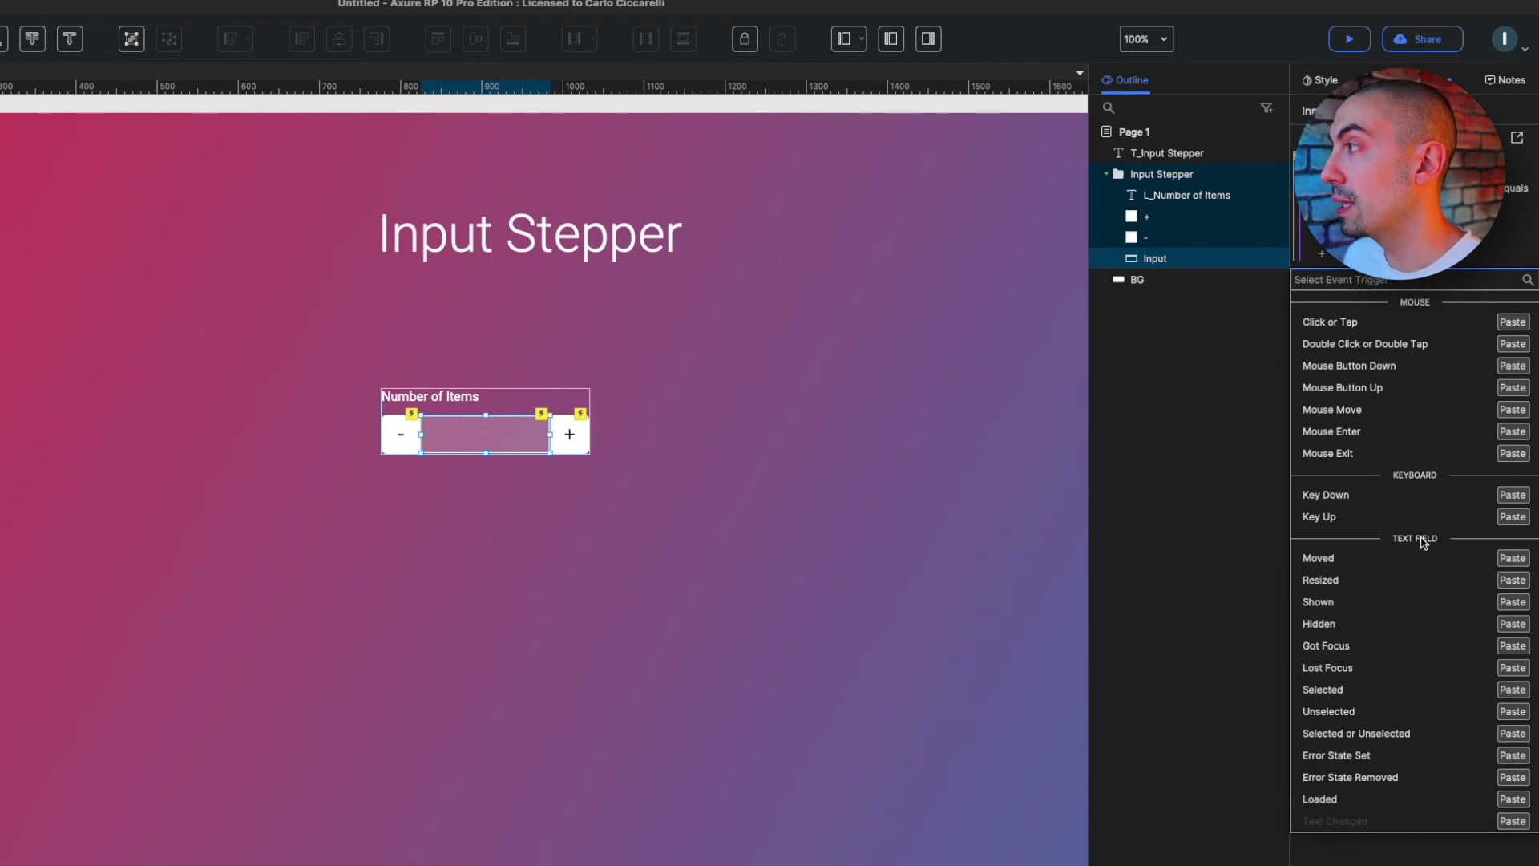
pyautogui.click(1512, 799)
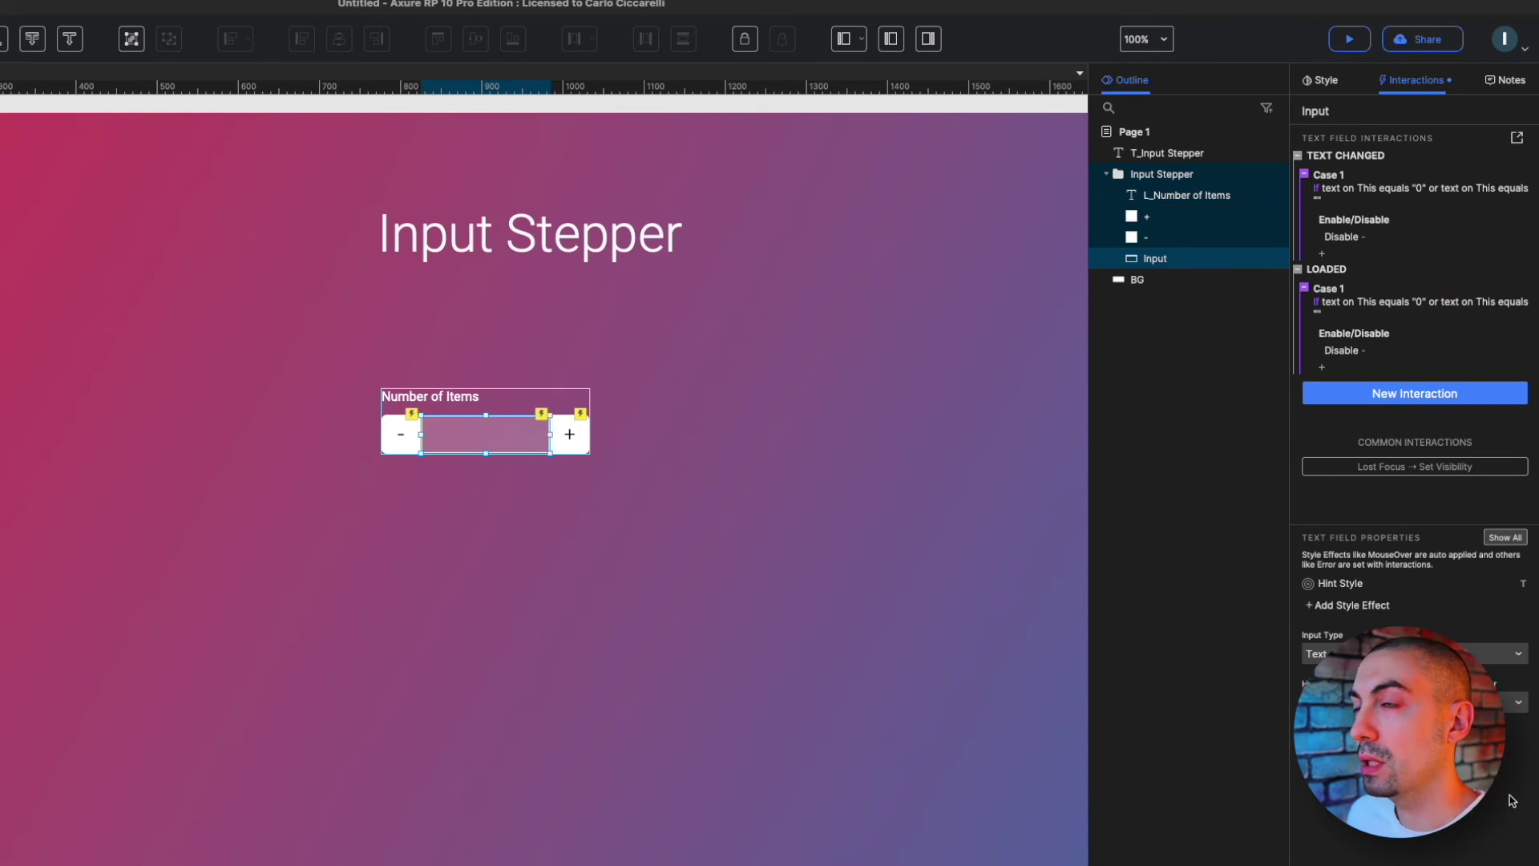
pyautogui.press('super+period')
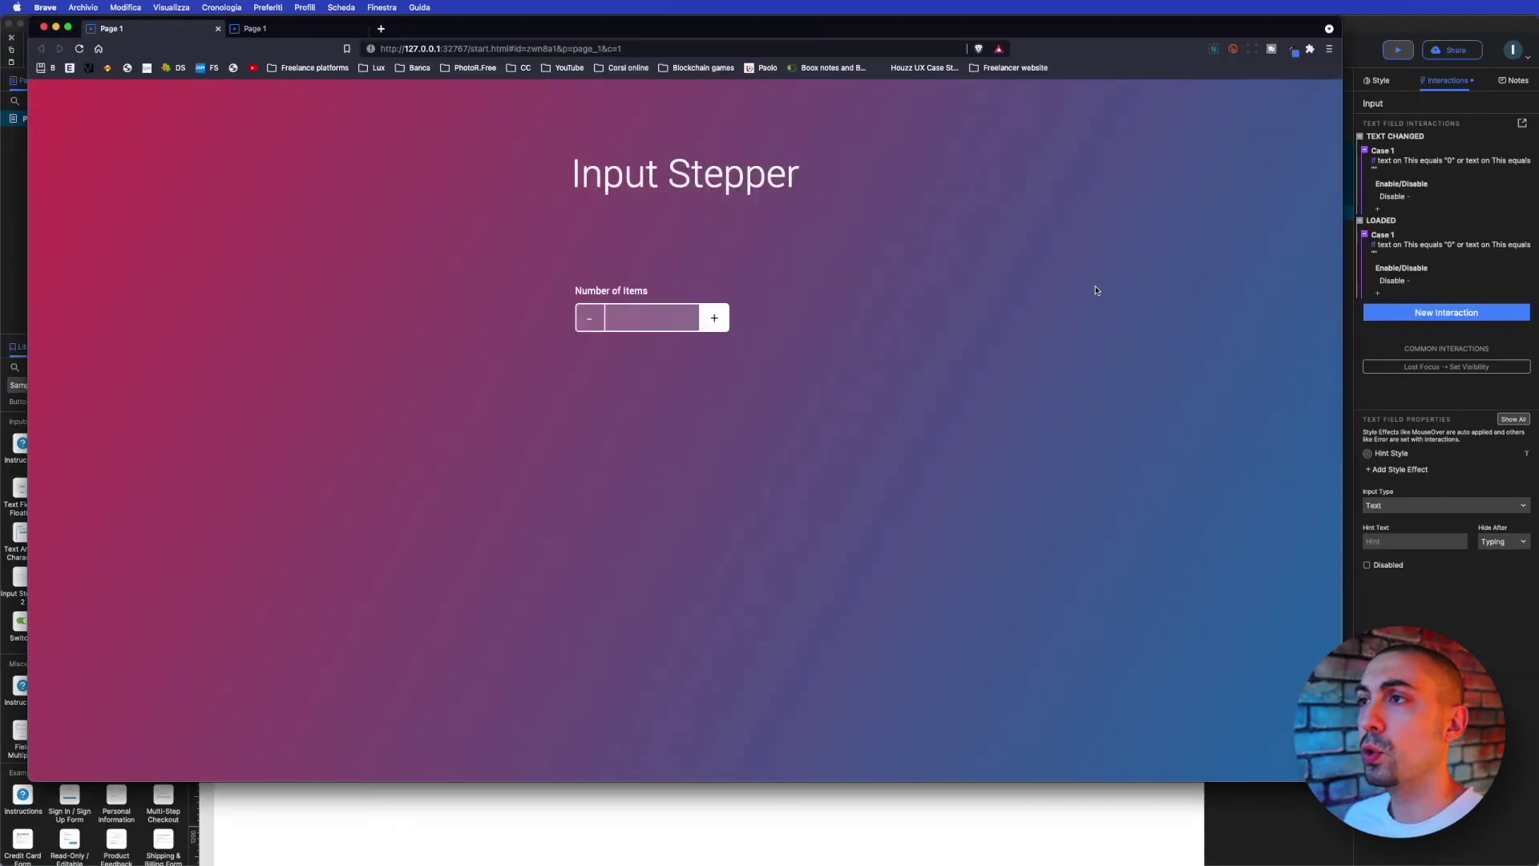
# - Check that minus does nothing while the field is empty
pyautogui.click(587, 325)
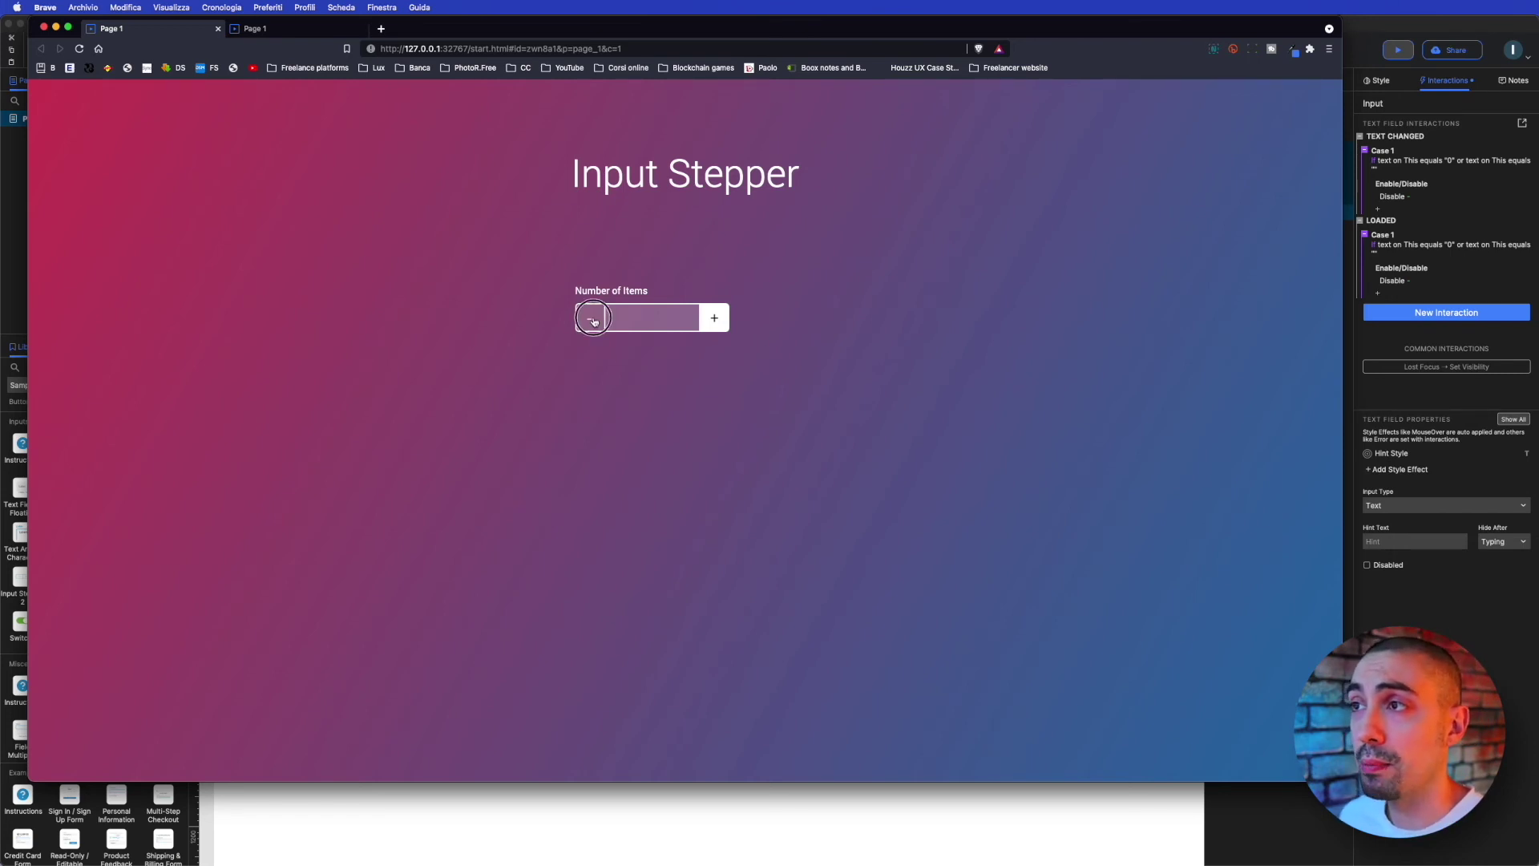
pyautogui.doubleClick(593, 325)
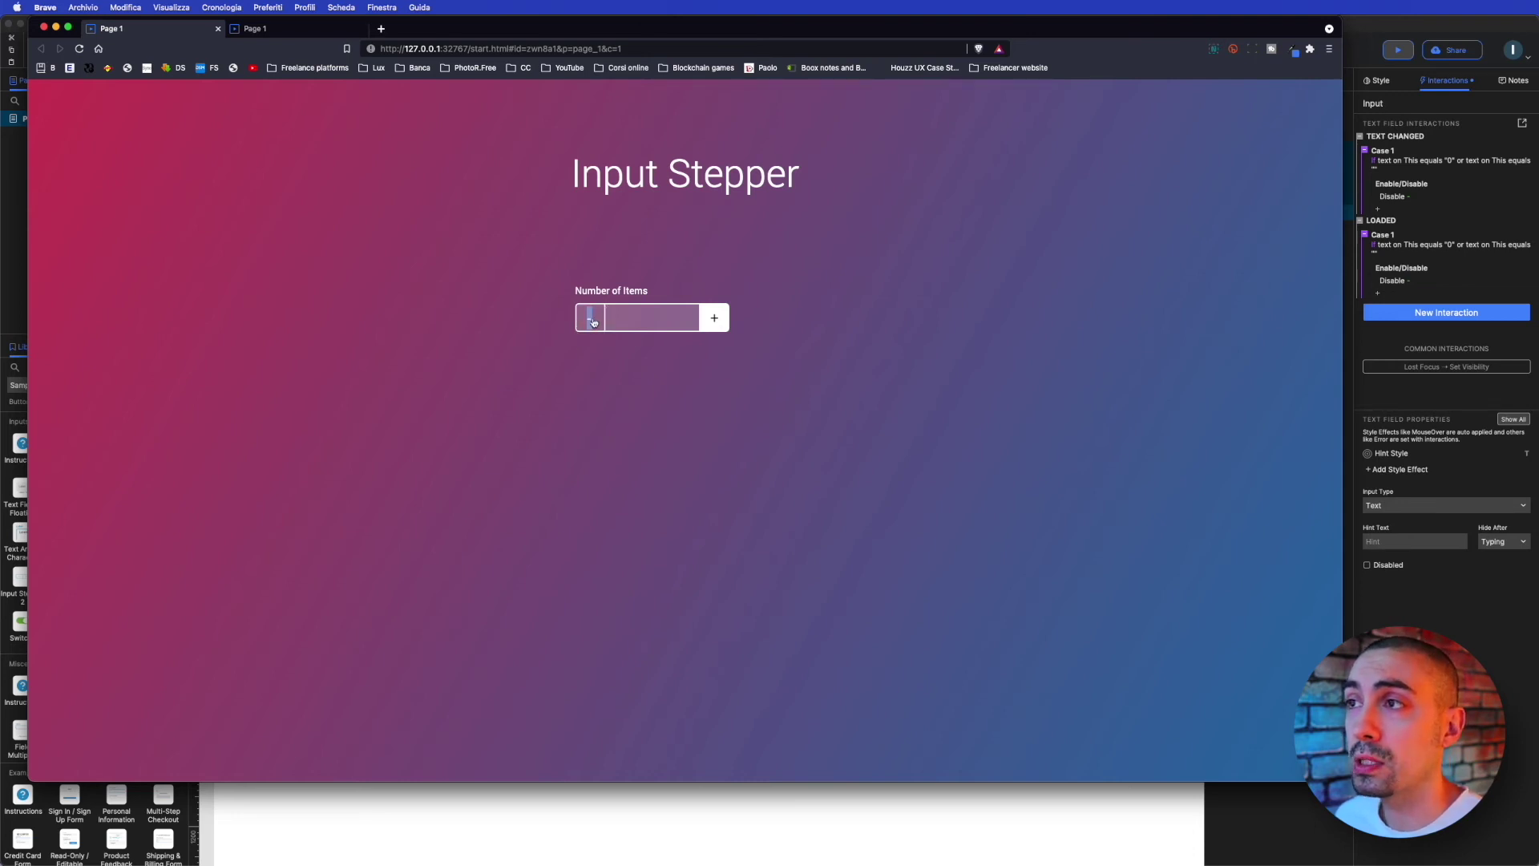
pyautogui.click(590, 324)
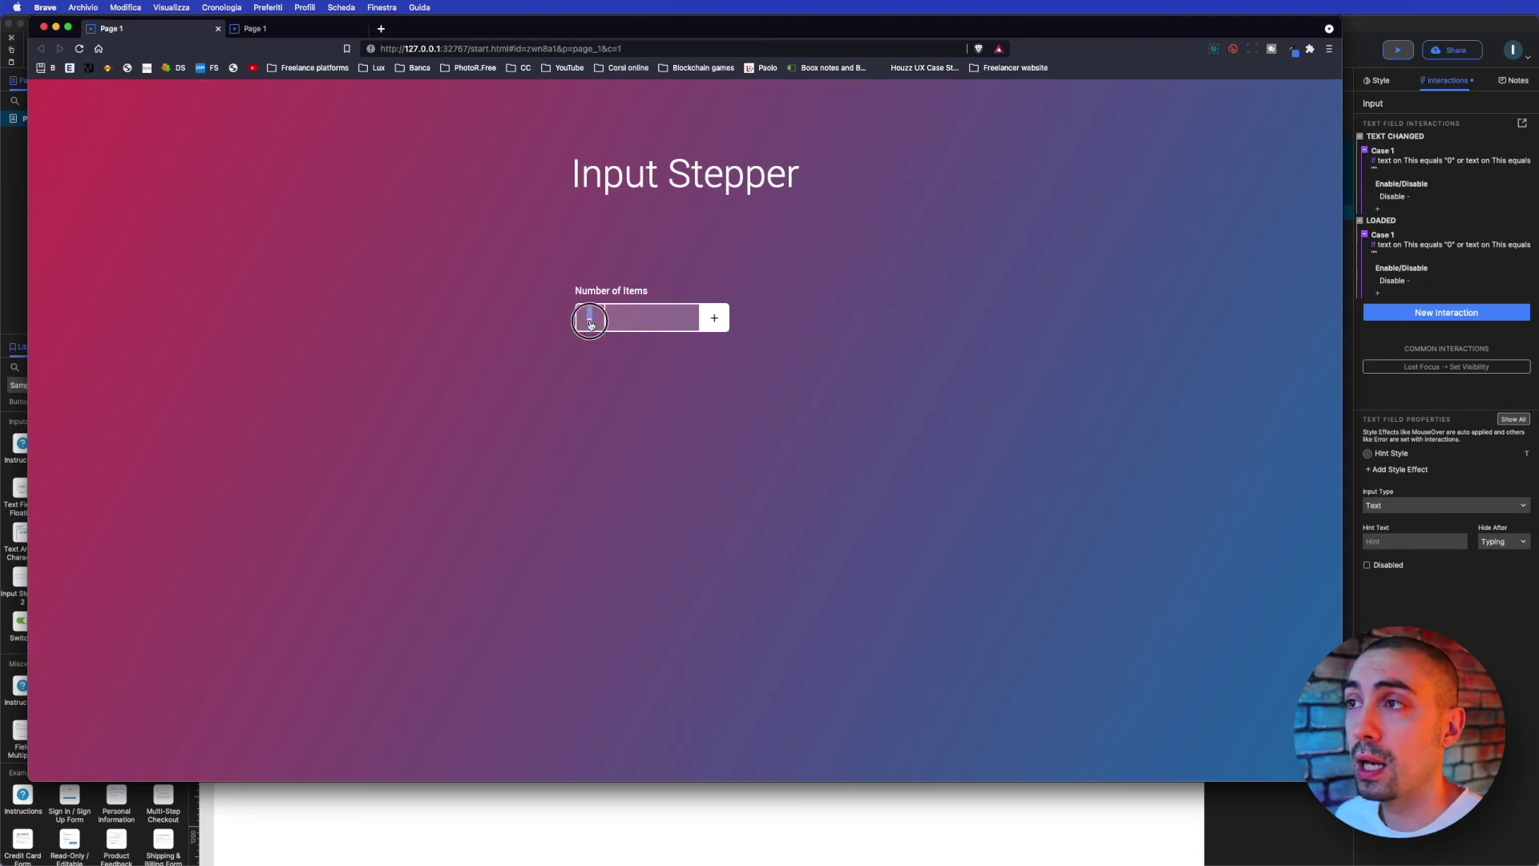
# - Raise the count to 7, confirm minus no longer lowers it, and return to Axure
pyautogui.click(714, 319)
pyautogui.click(714, 319)
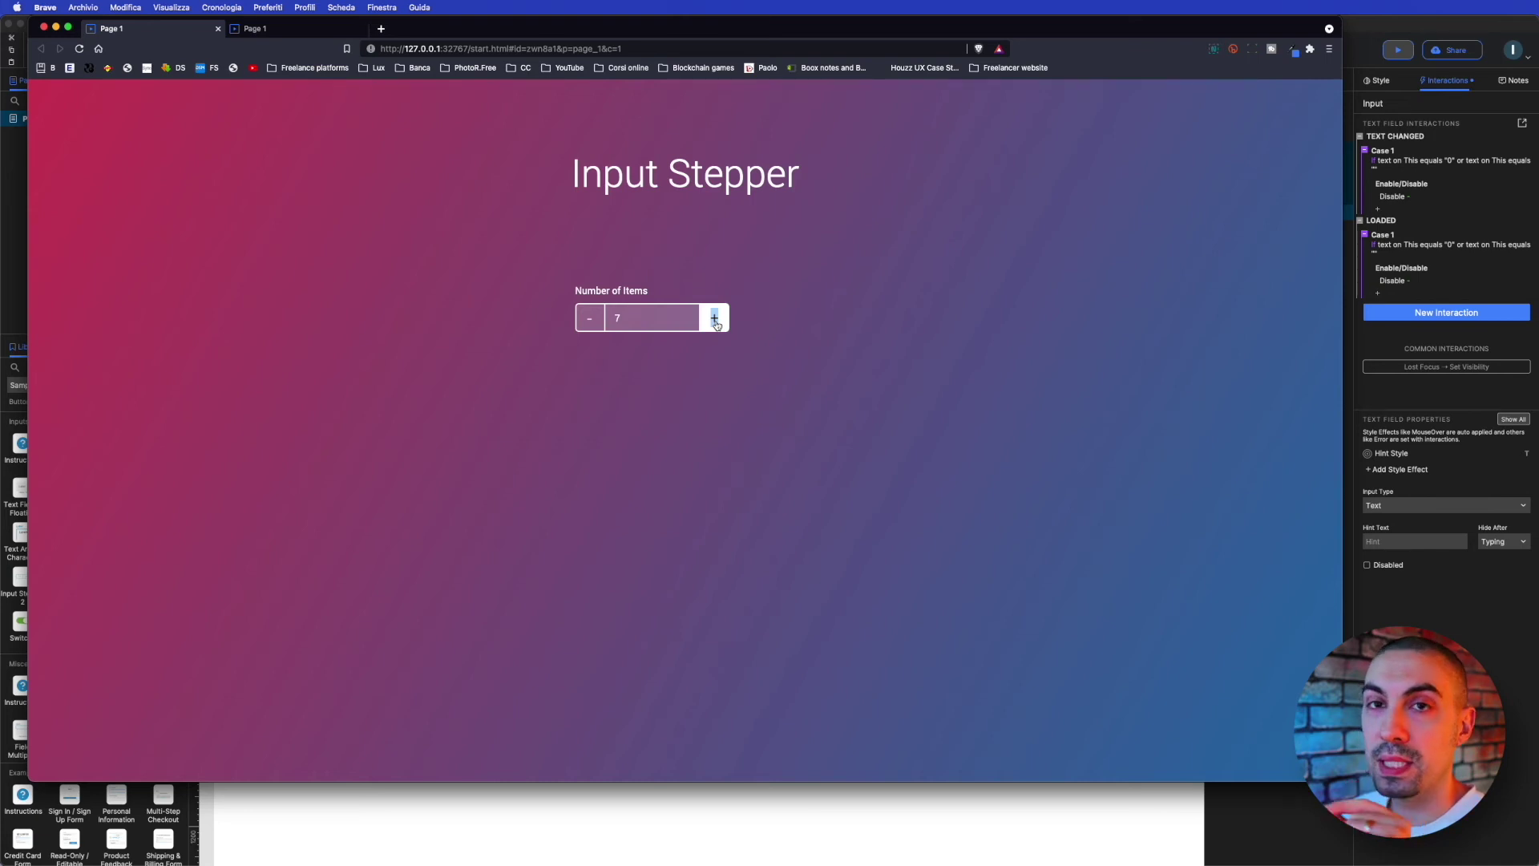
pyautogui.click(738, 370)
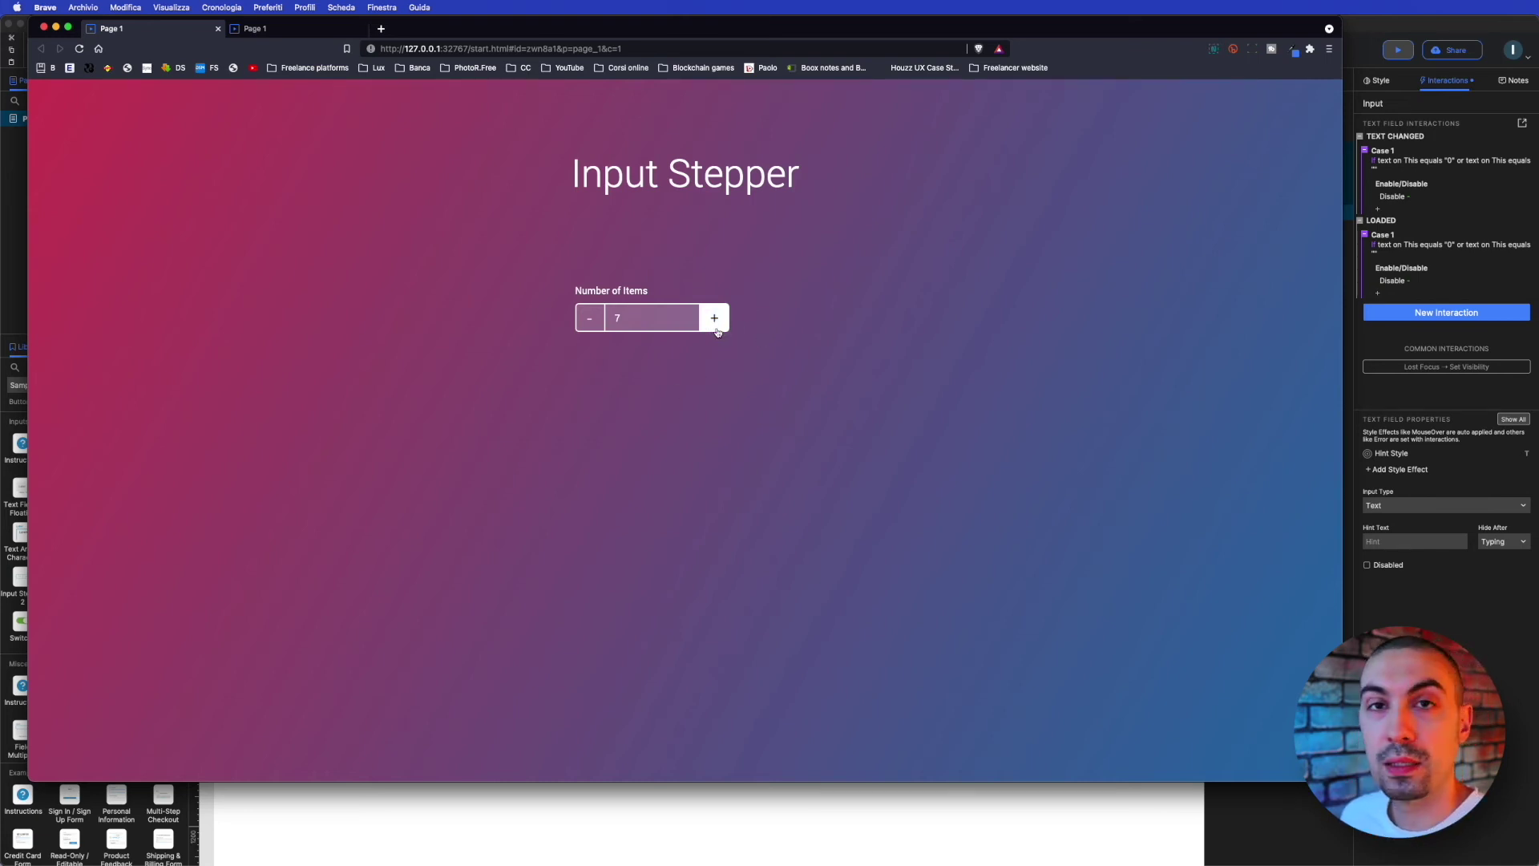
pyautogui.doubleClick(591, 324)
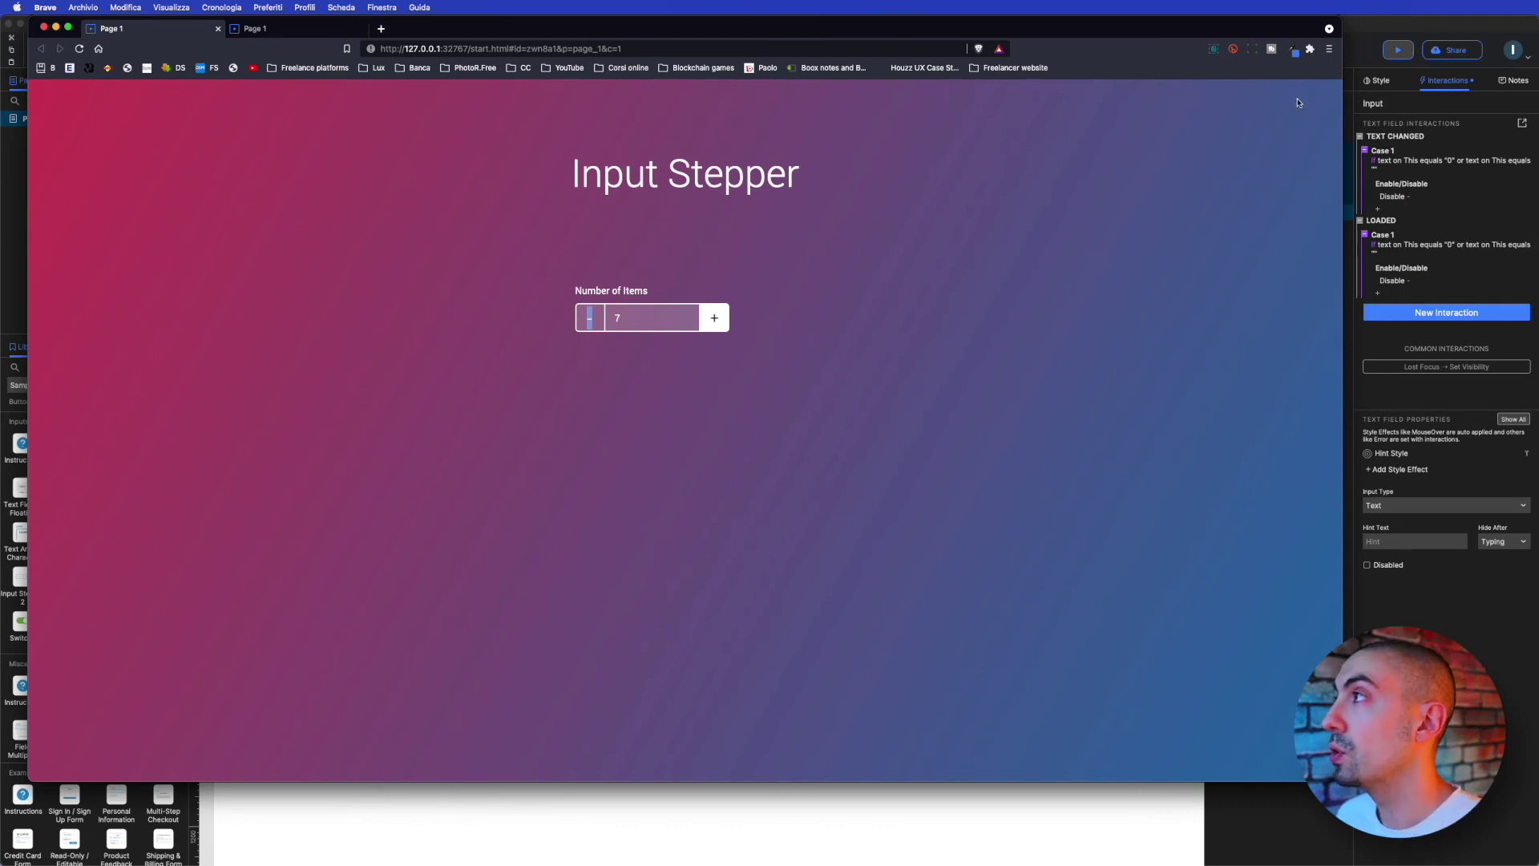
pyautogui.click(1381, 31)
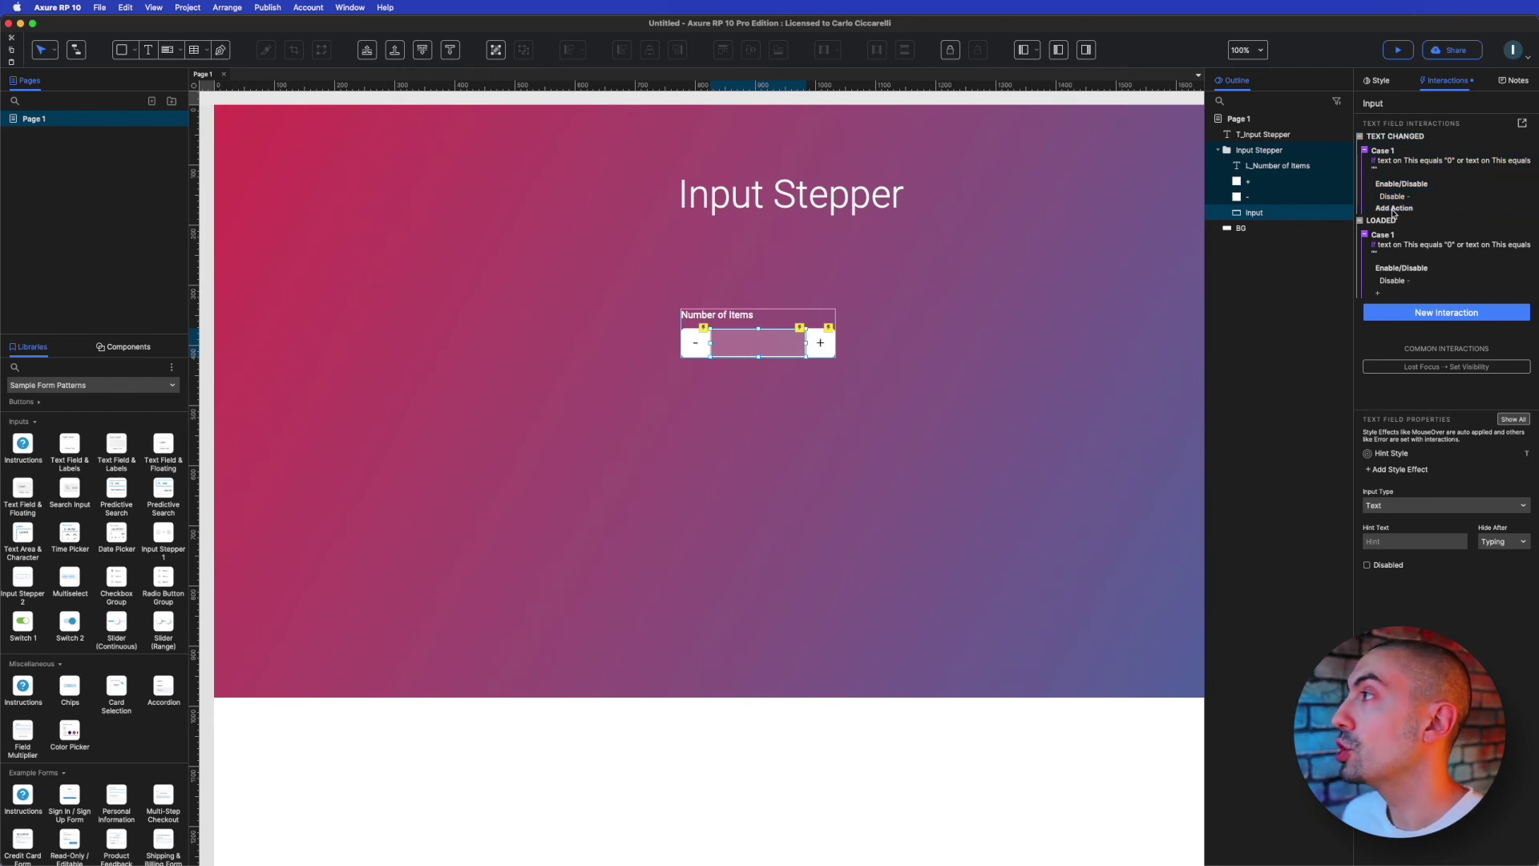
# - Add an Else-if-true Case 2 to Text Changed and move Loaded above it
pyautogui.click(1514, 138)
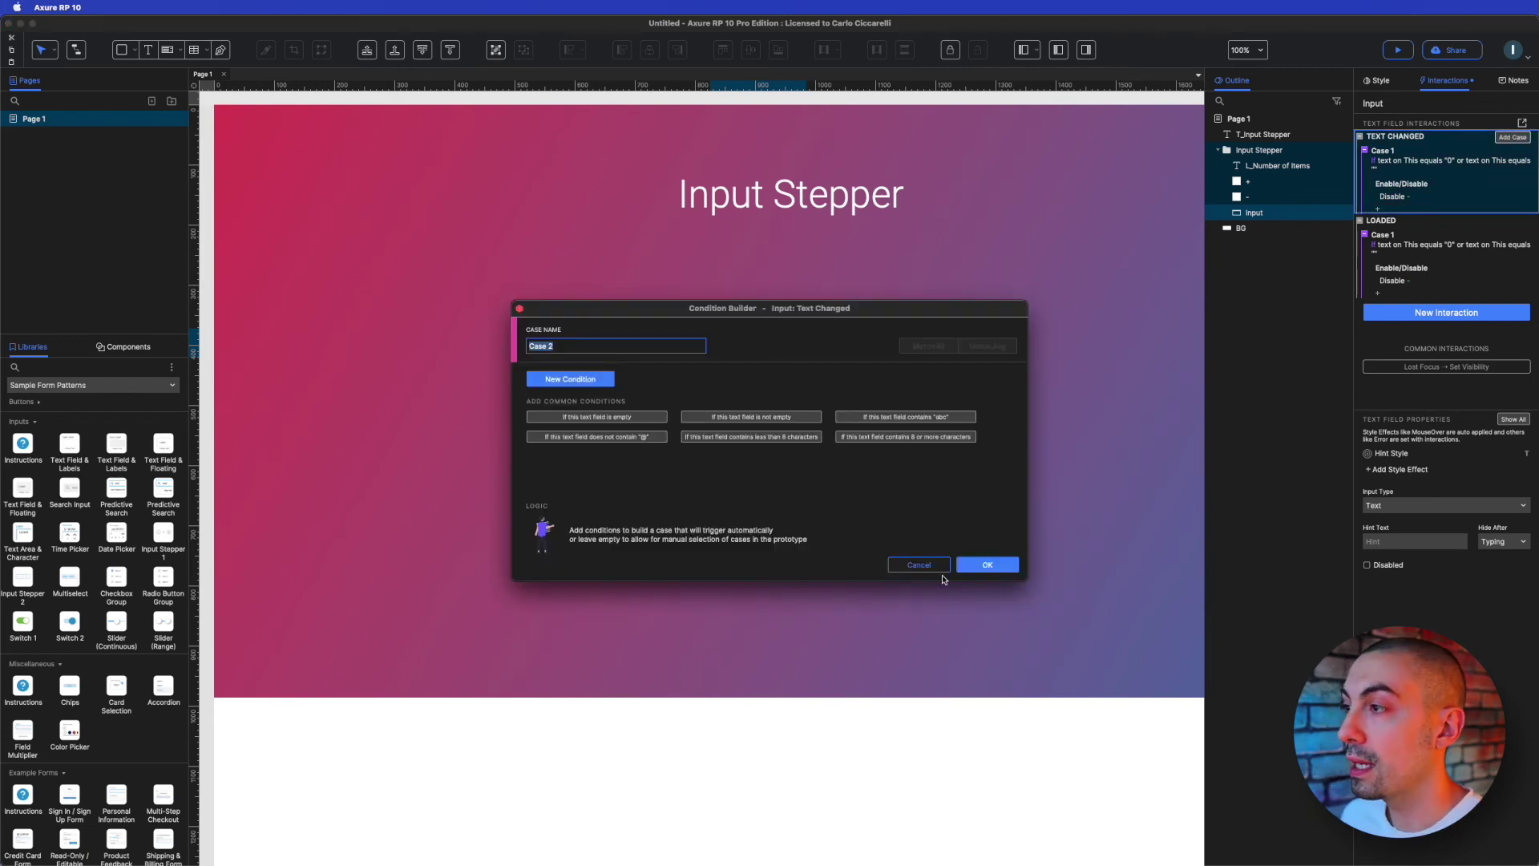
pyautogui.click(980, 567)
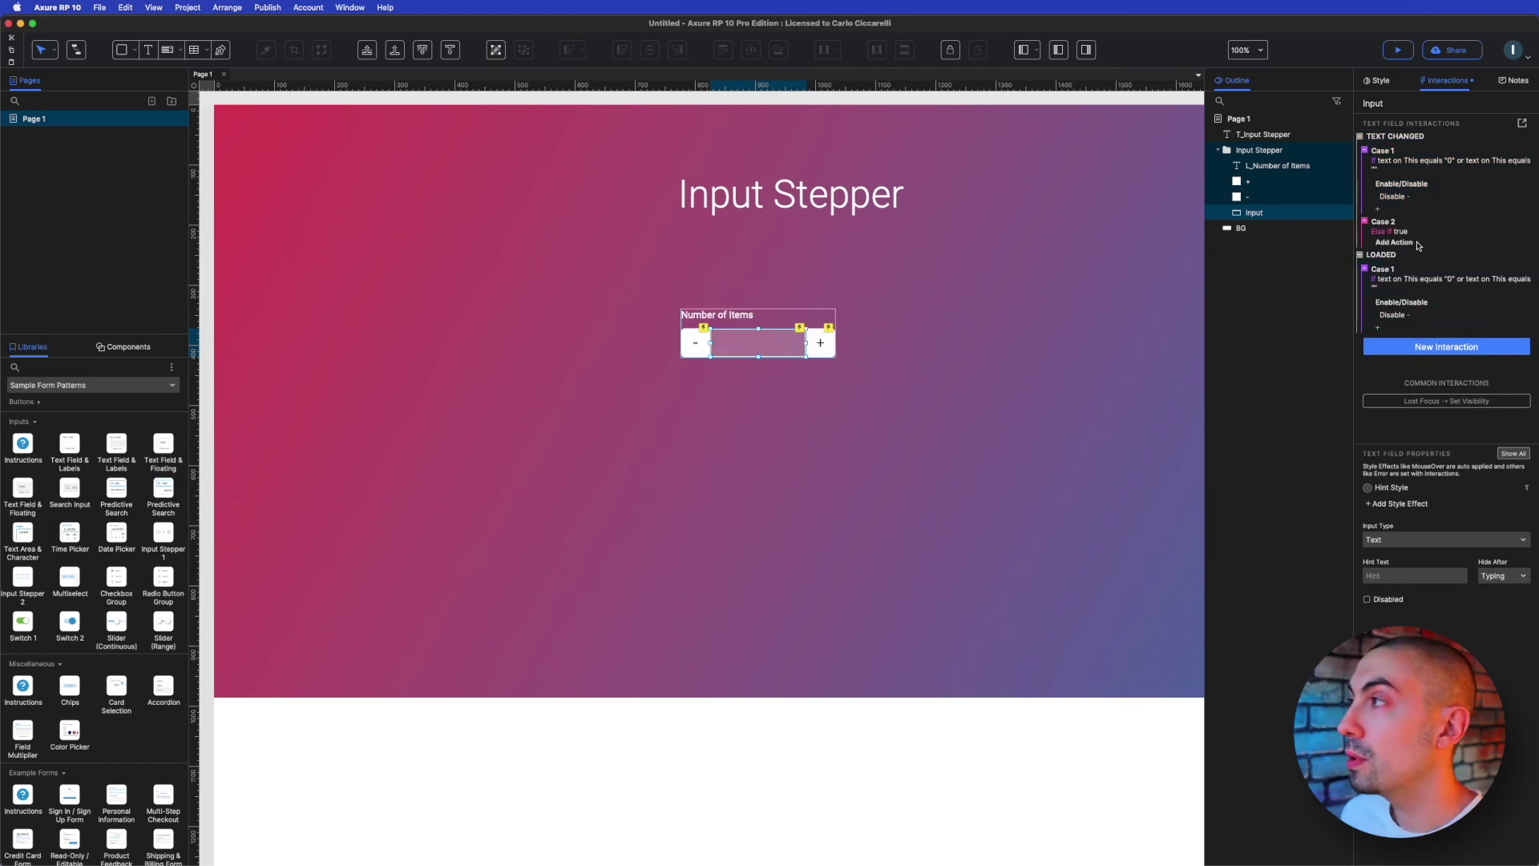
pyautogui.moveTo(1380, 254); pyautogui.dragTo(1380, 134)
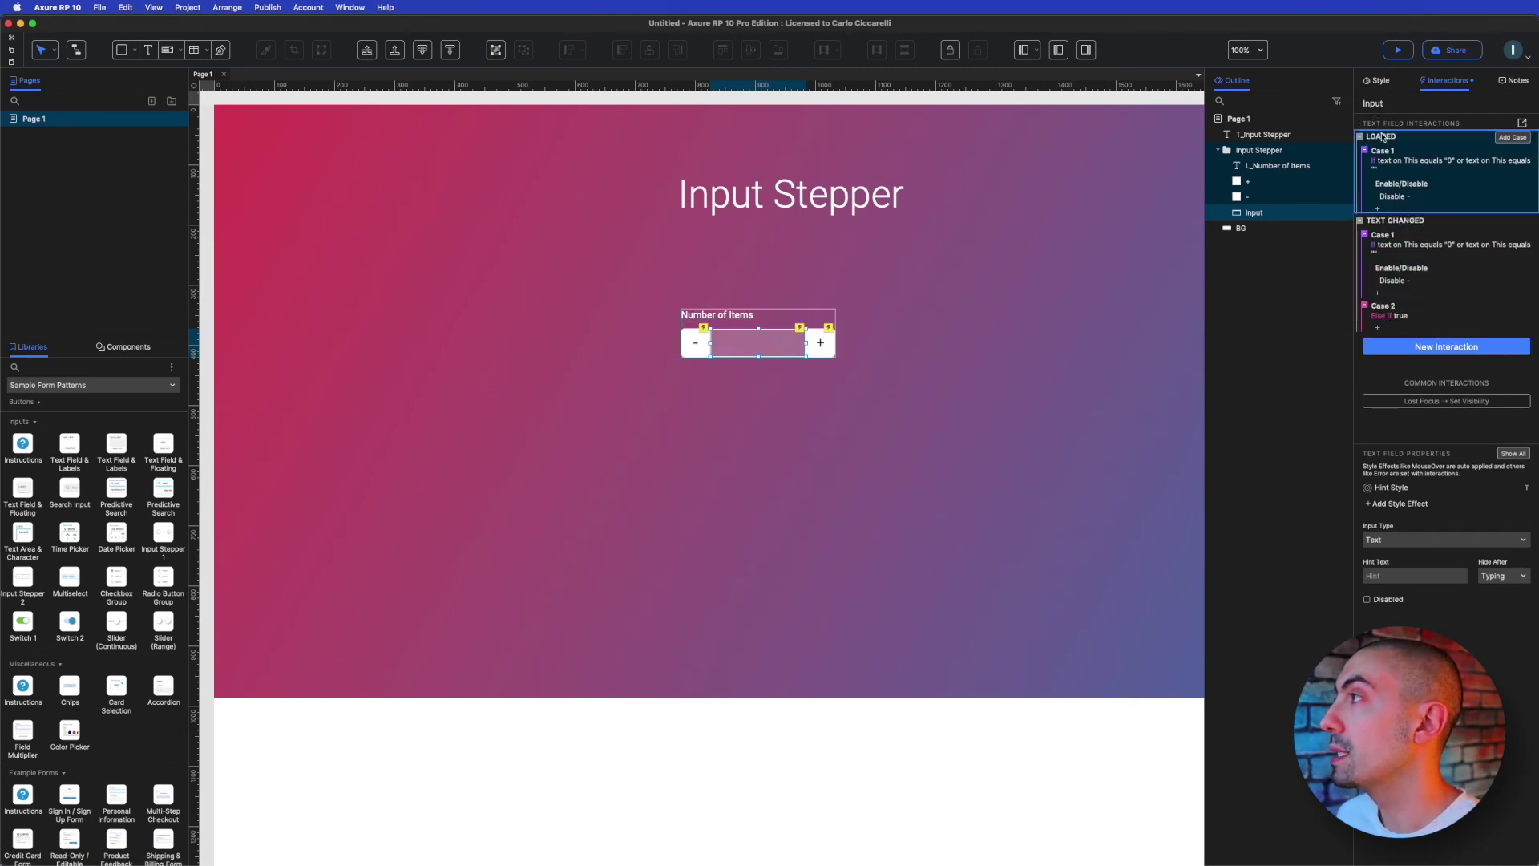
# - Give Case 2 an Enable/Disable action that enables the minus button, then preview
pyautogui.click(1392, 327)
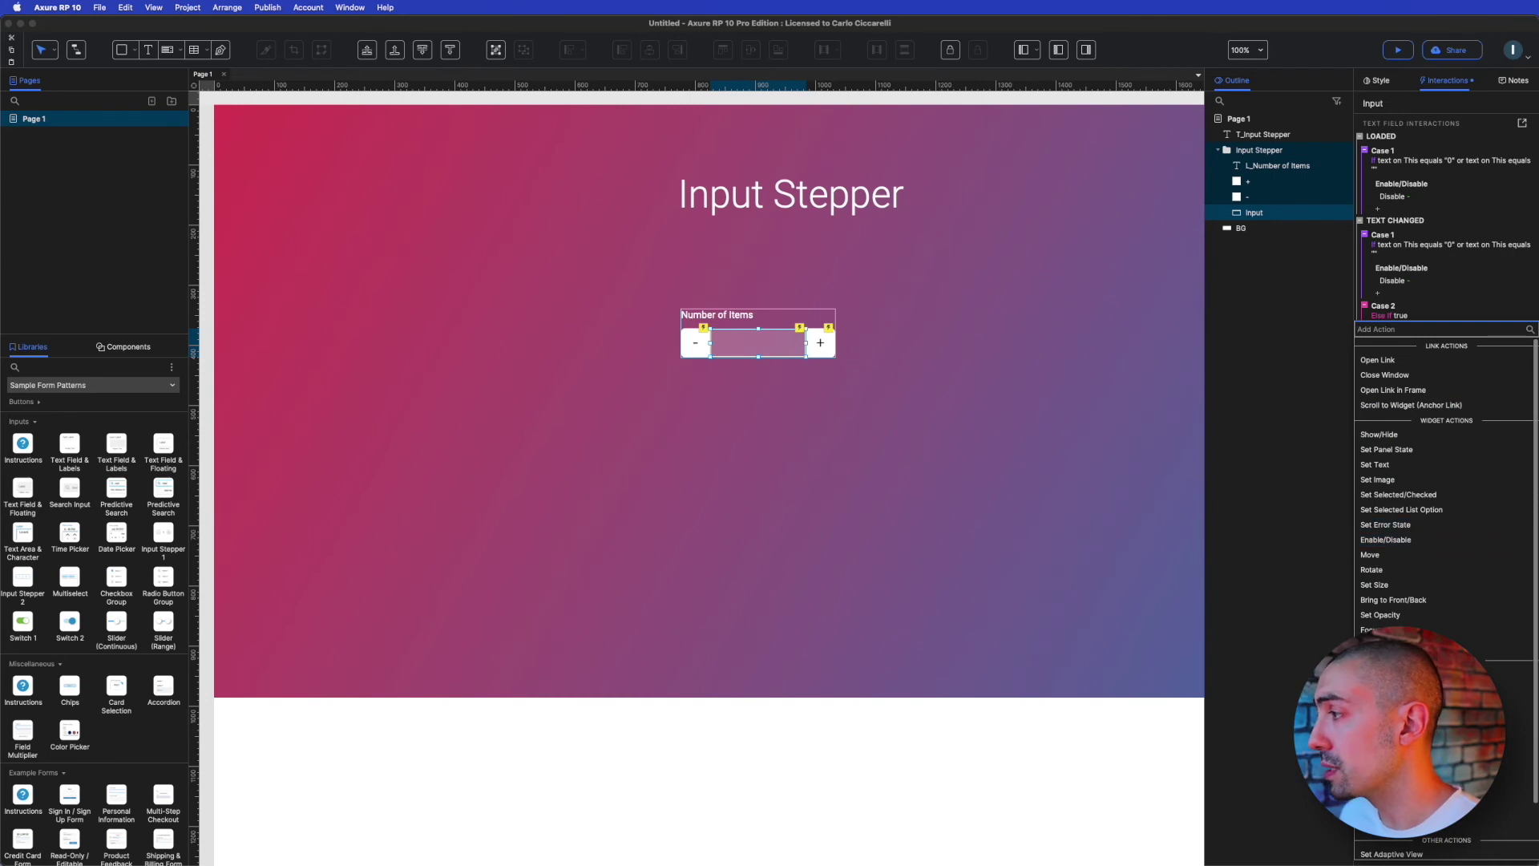
pyautogui.scroll(-1, 1412, 573)
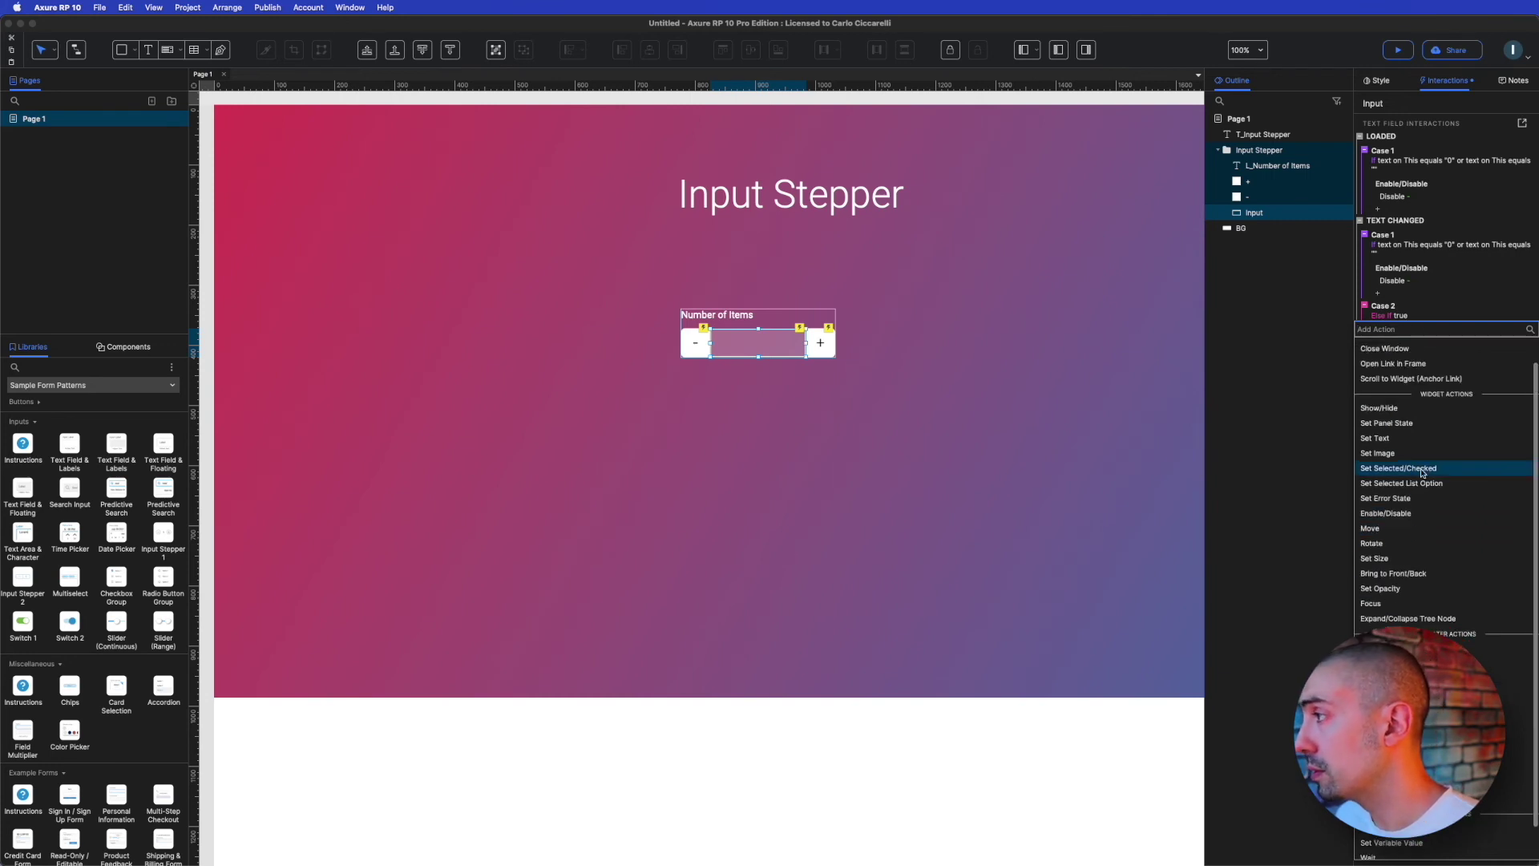
pyautogui.click(1399, 514)
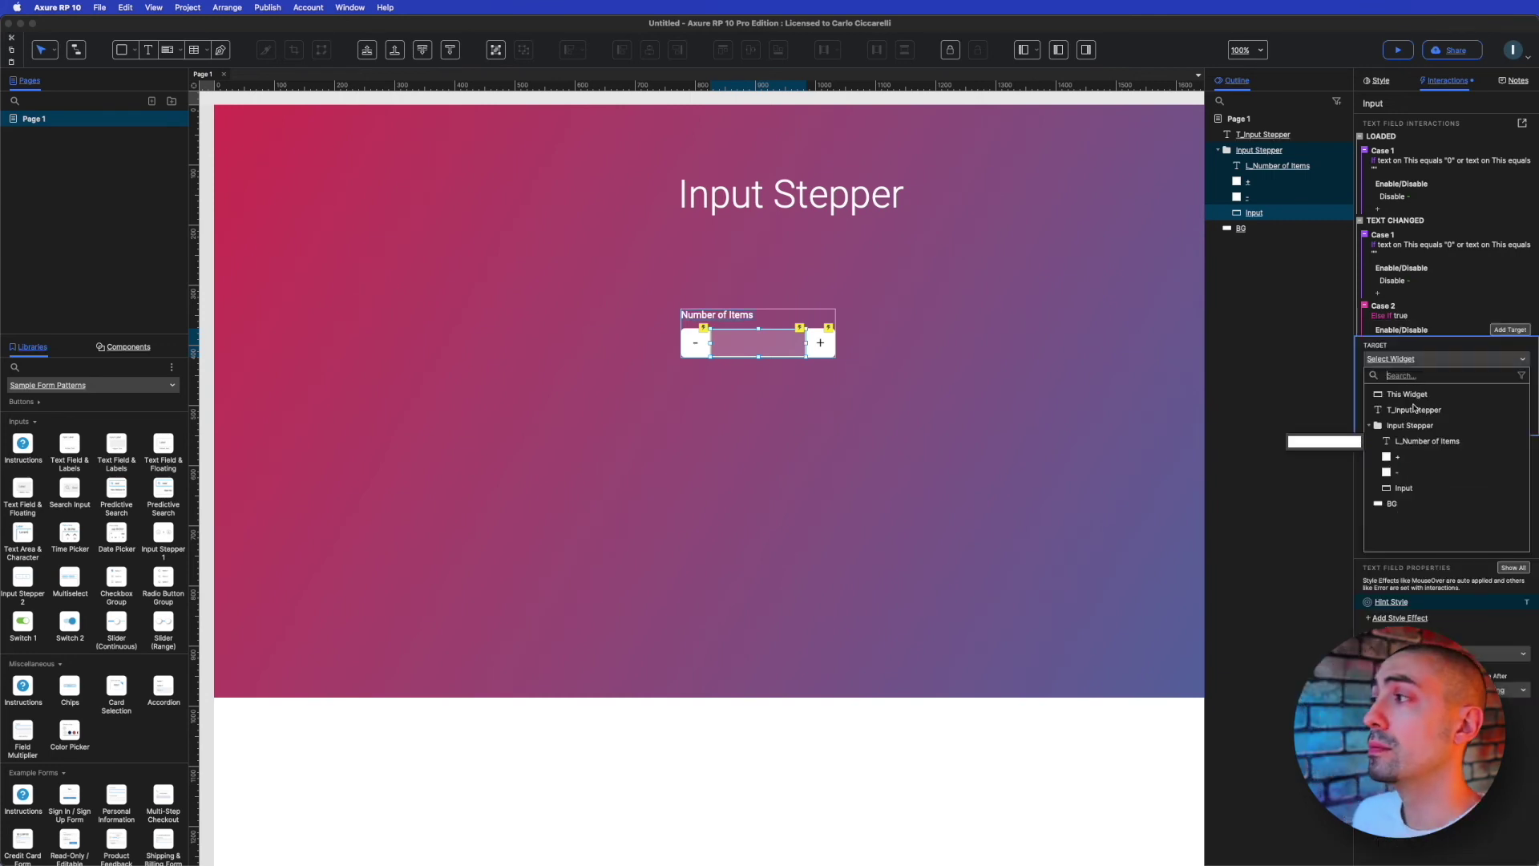
pyautogui.click(1396, 472)
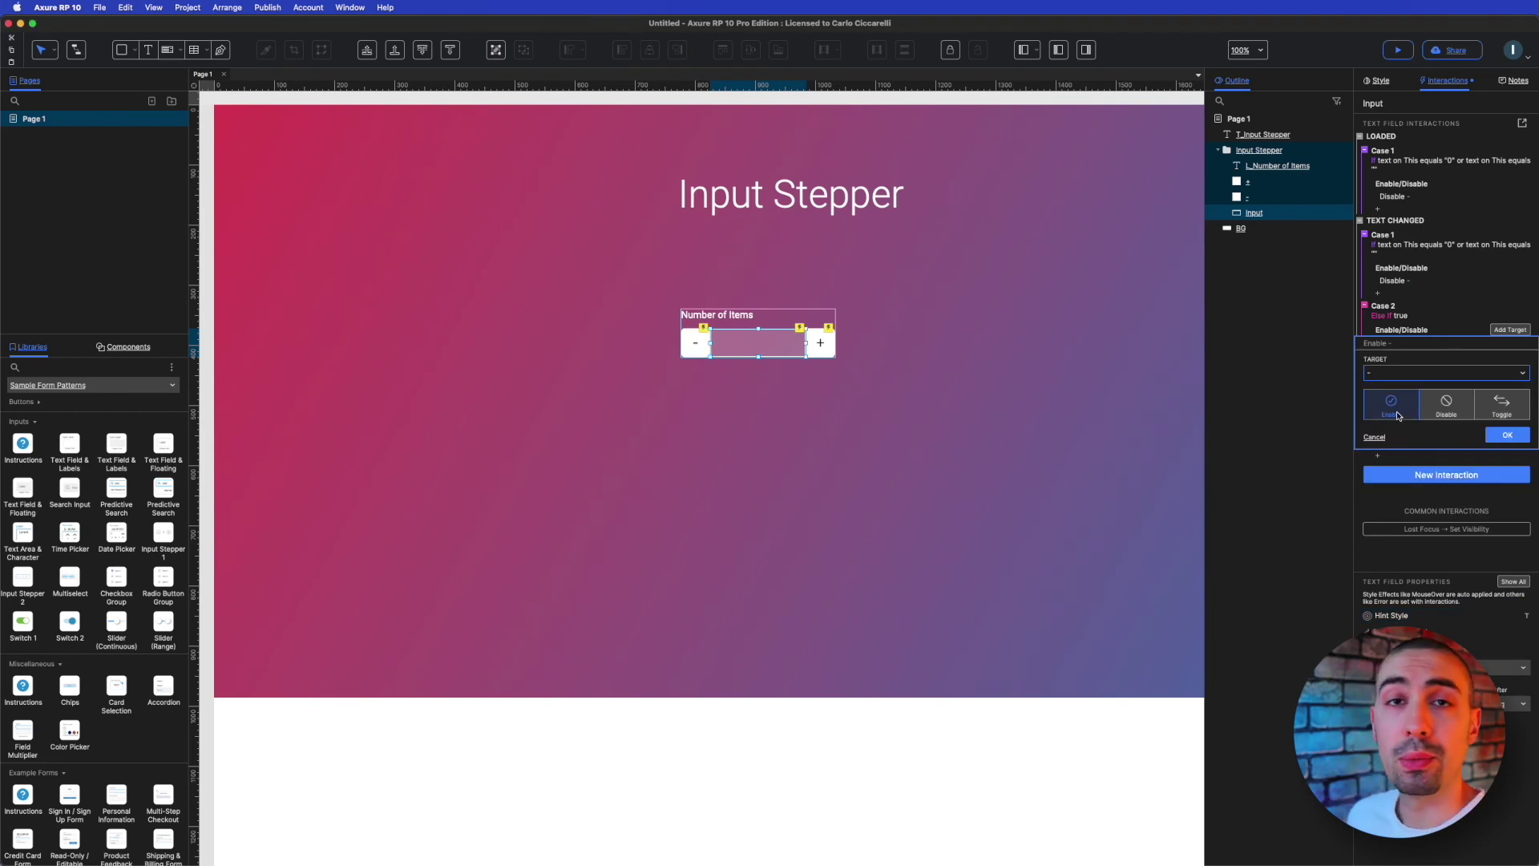
pyautogui.click(1506, 434)
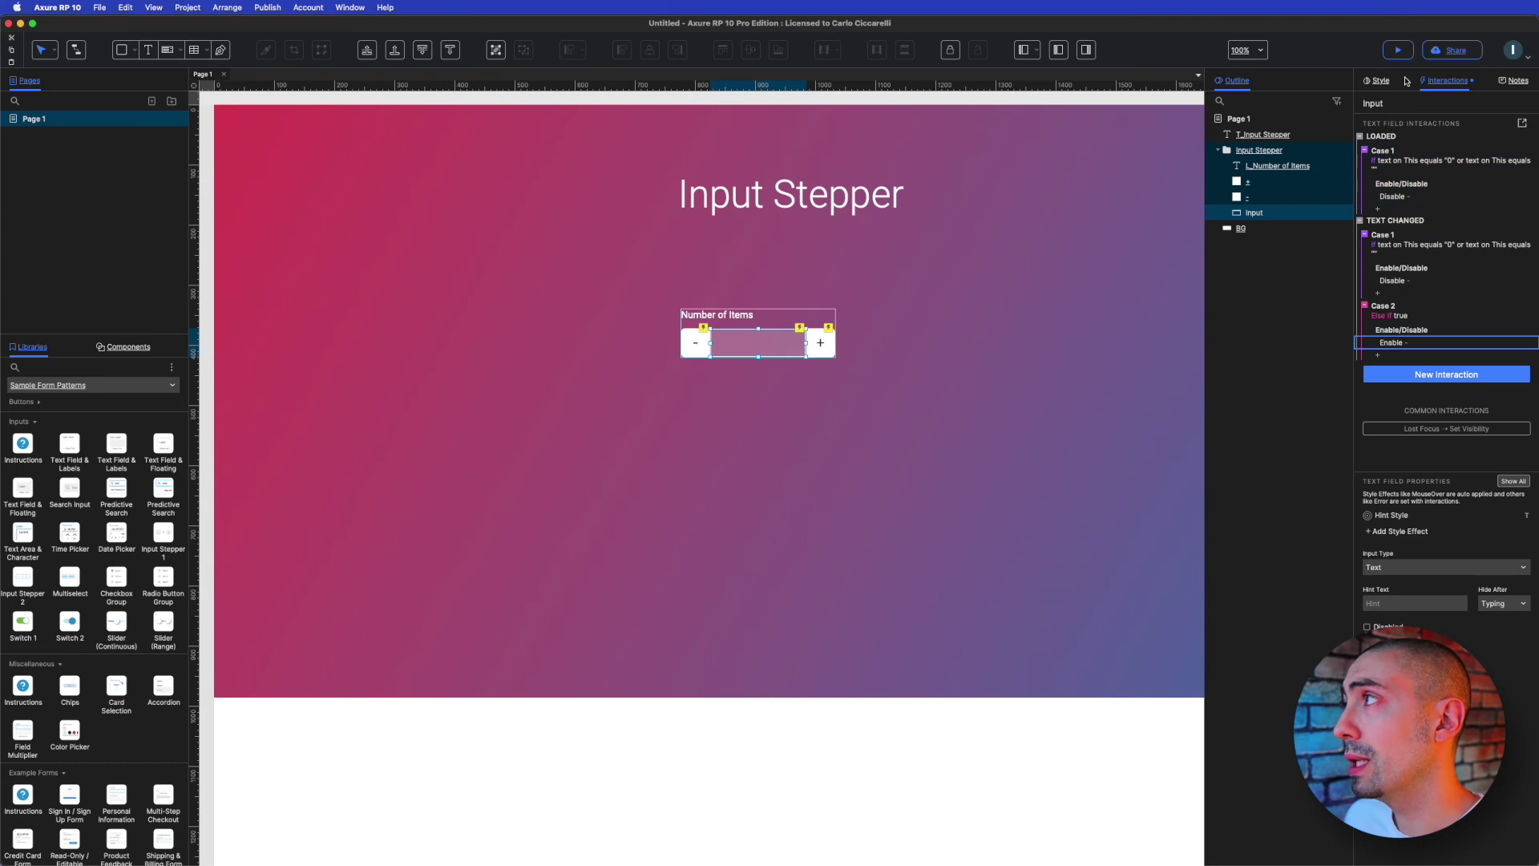
pyautogui.click(1399, 49)
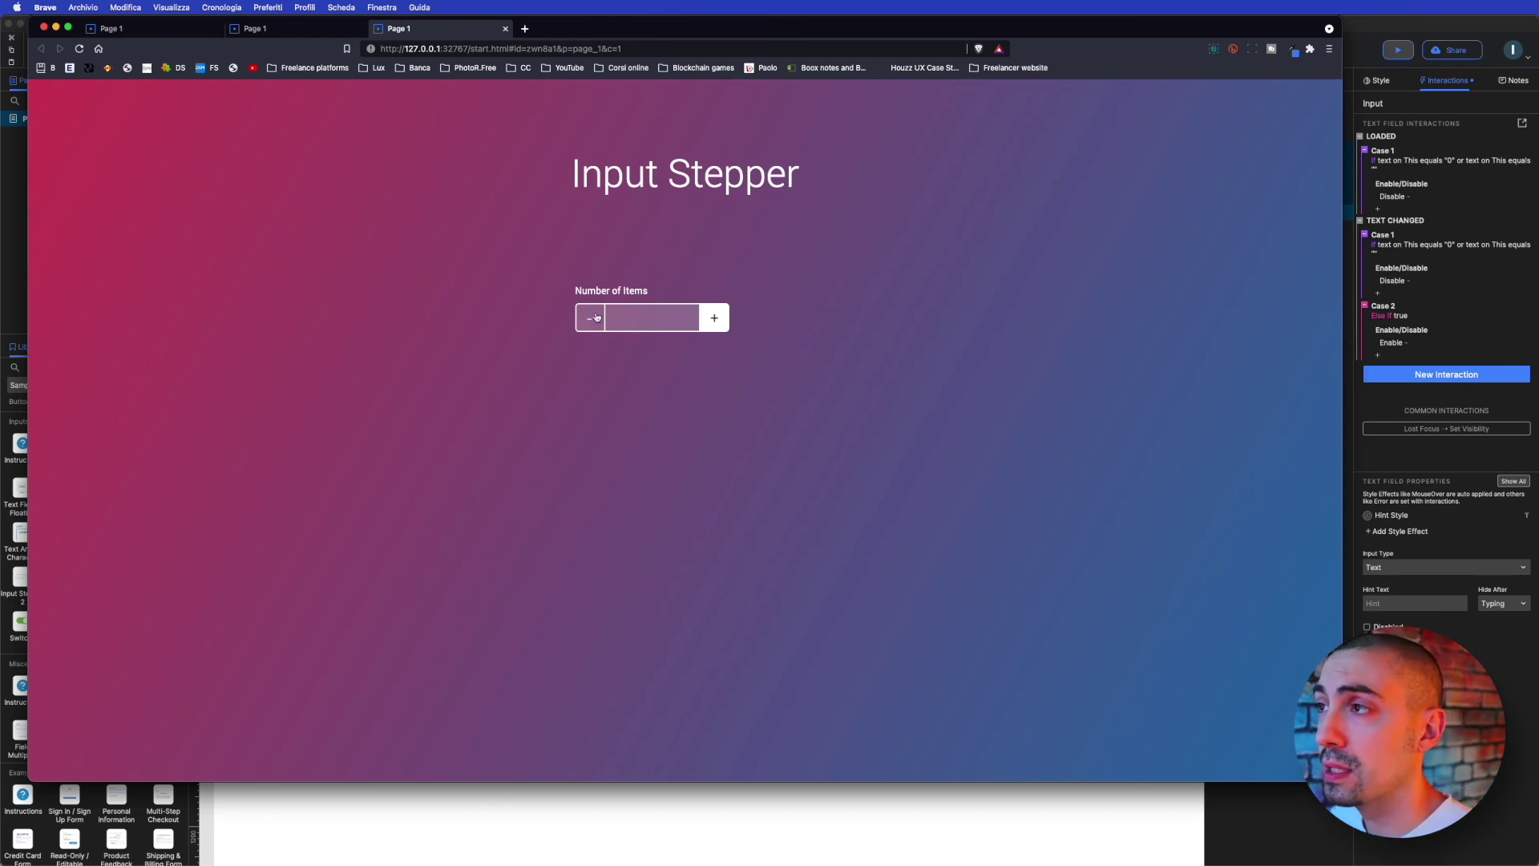
# - Count up to 4, down to 0 where minus disables, then clear the field with Backspace
pyautogui.click(715, 317)
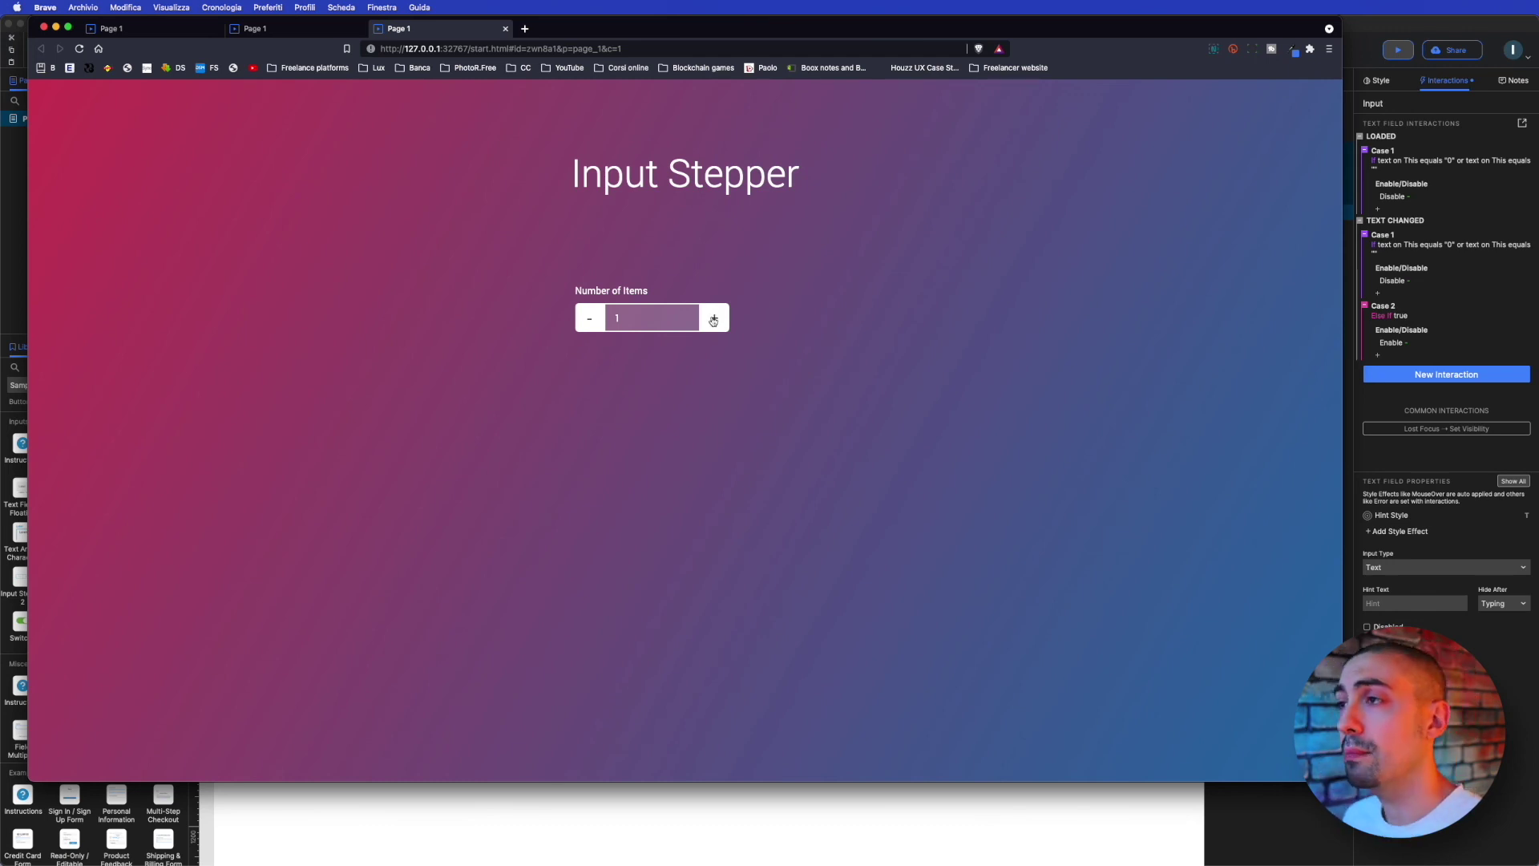
pyautogui.tripleClick(713, 319)
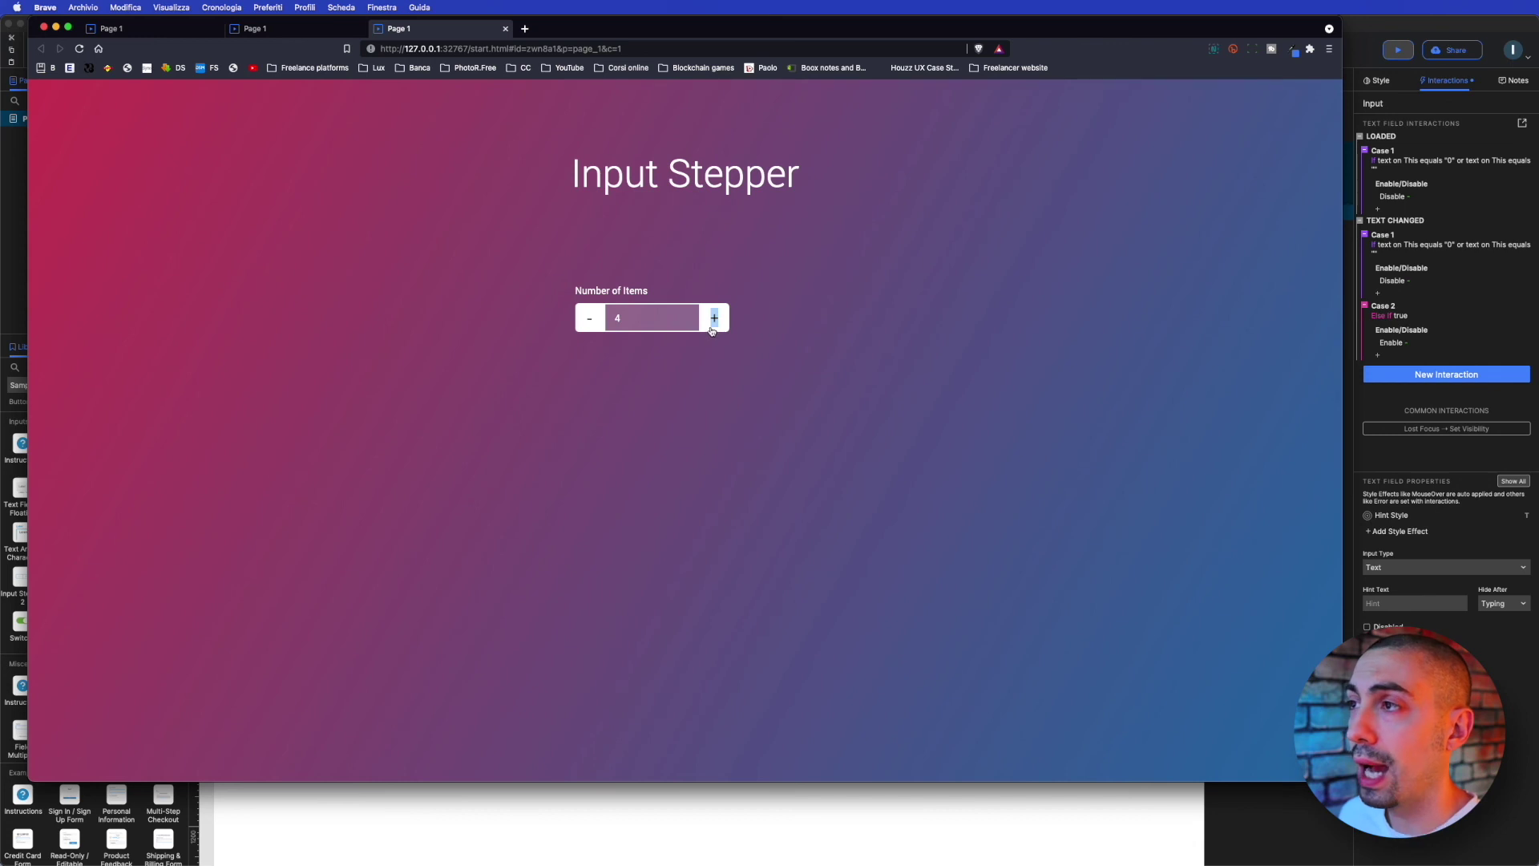
pyautogui.tripleClick(588, 324)
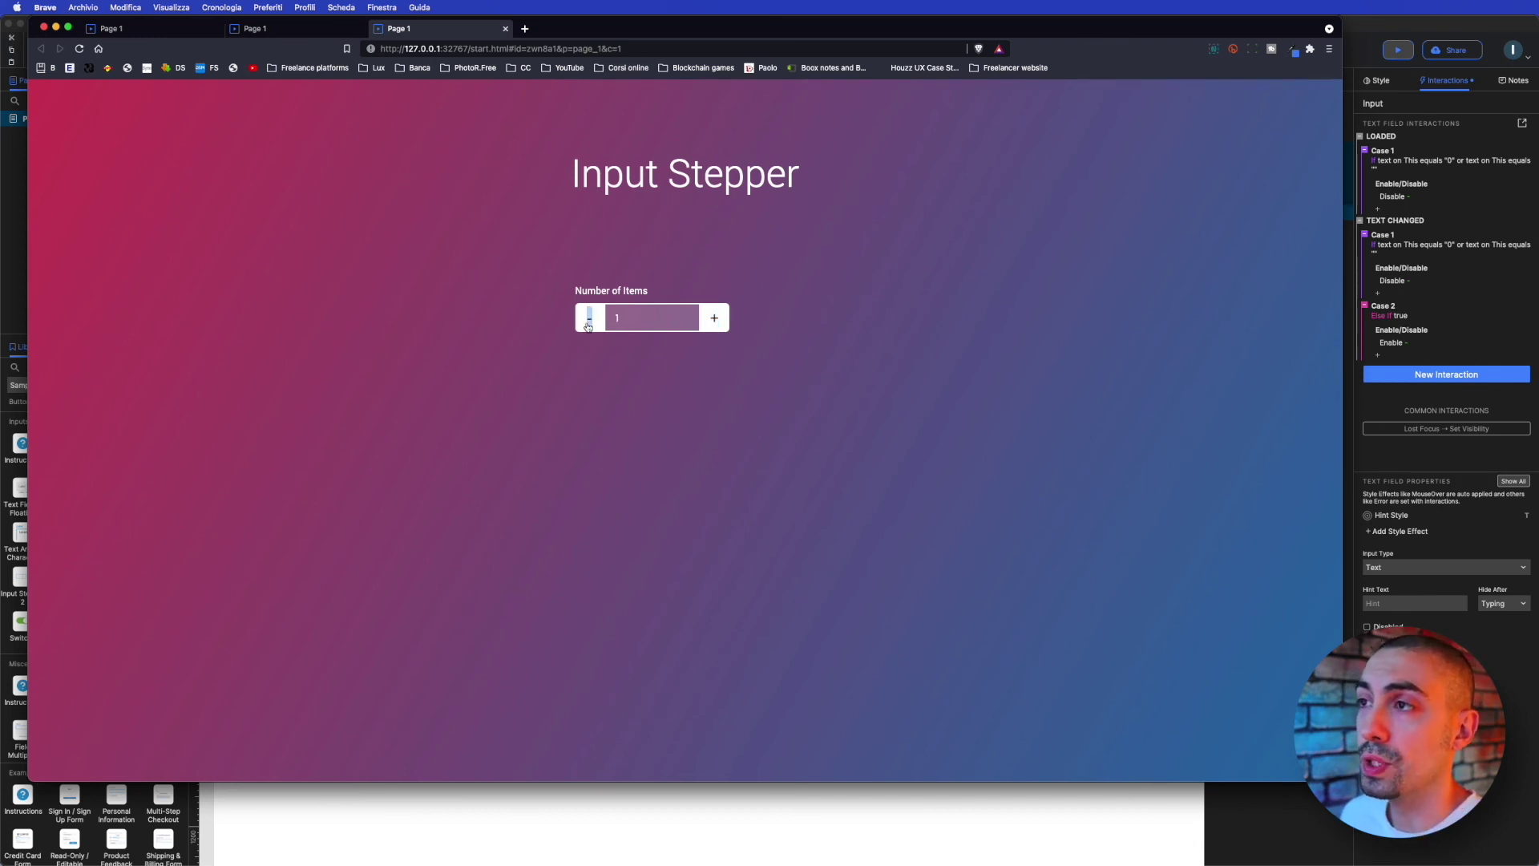
pyautogui.click(588, 324)
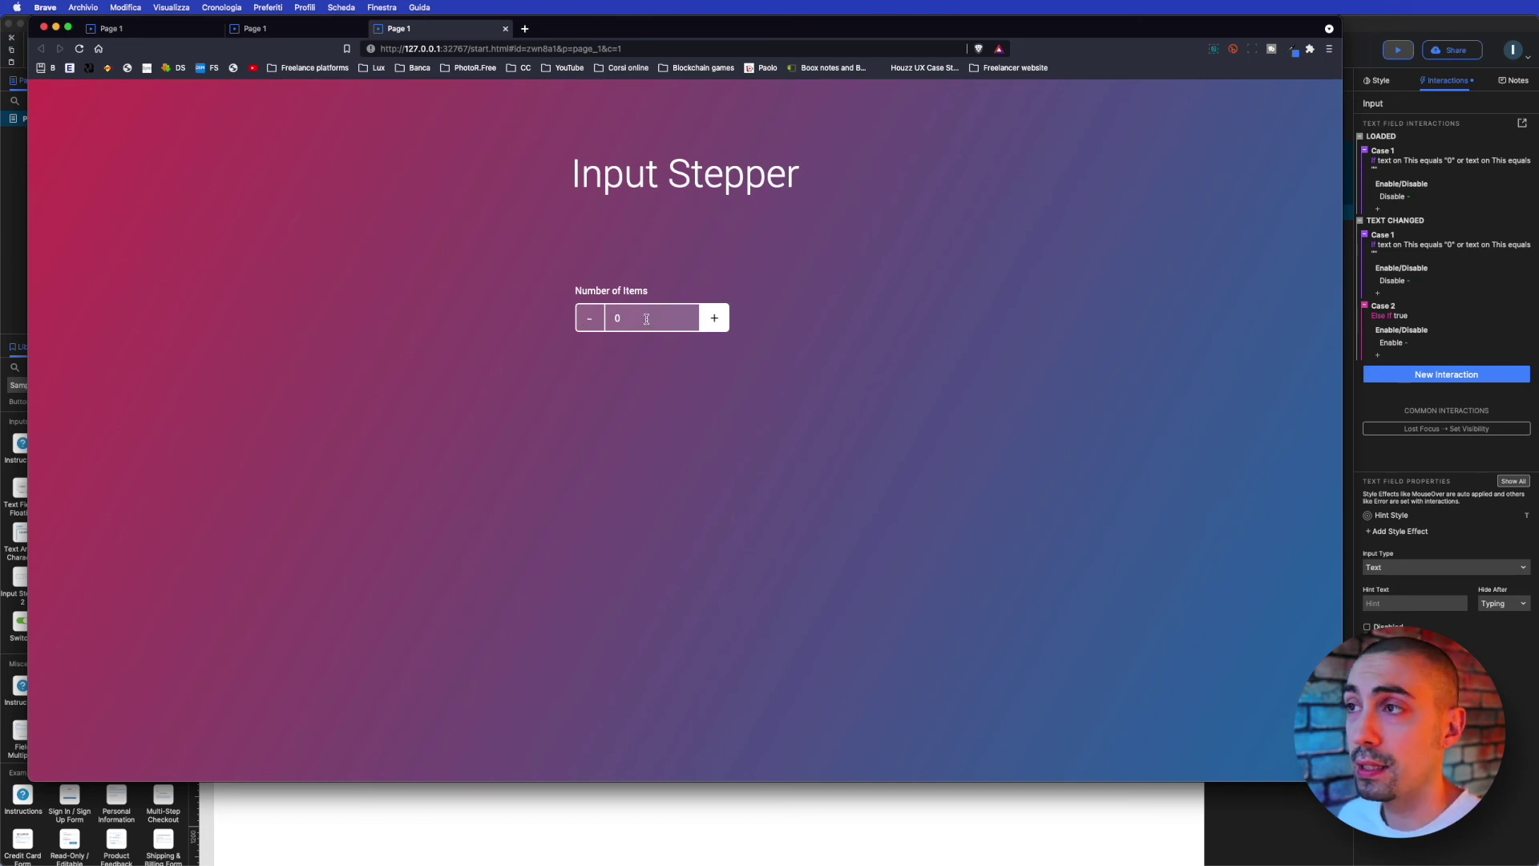
pyautogui.doubleClick(589, 319)
pyautogui.click(658, 320)
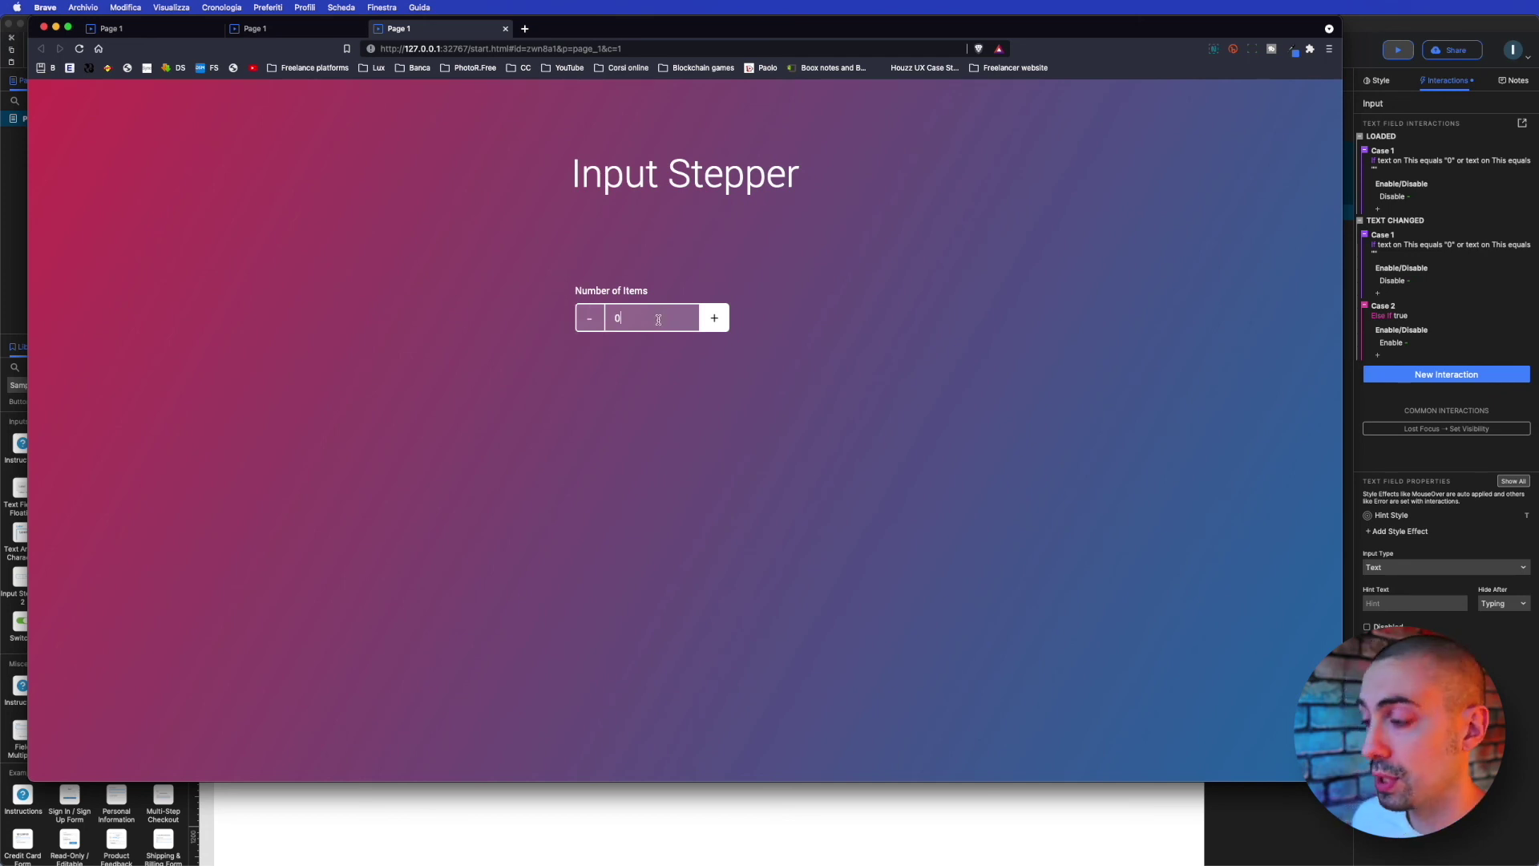
pyautogui.press('BackSpace')
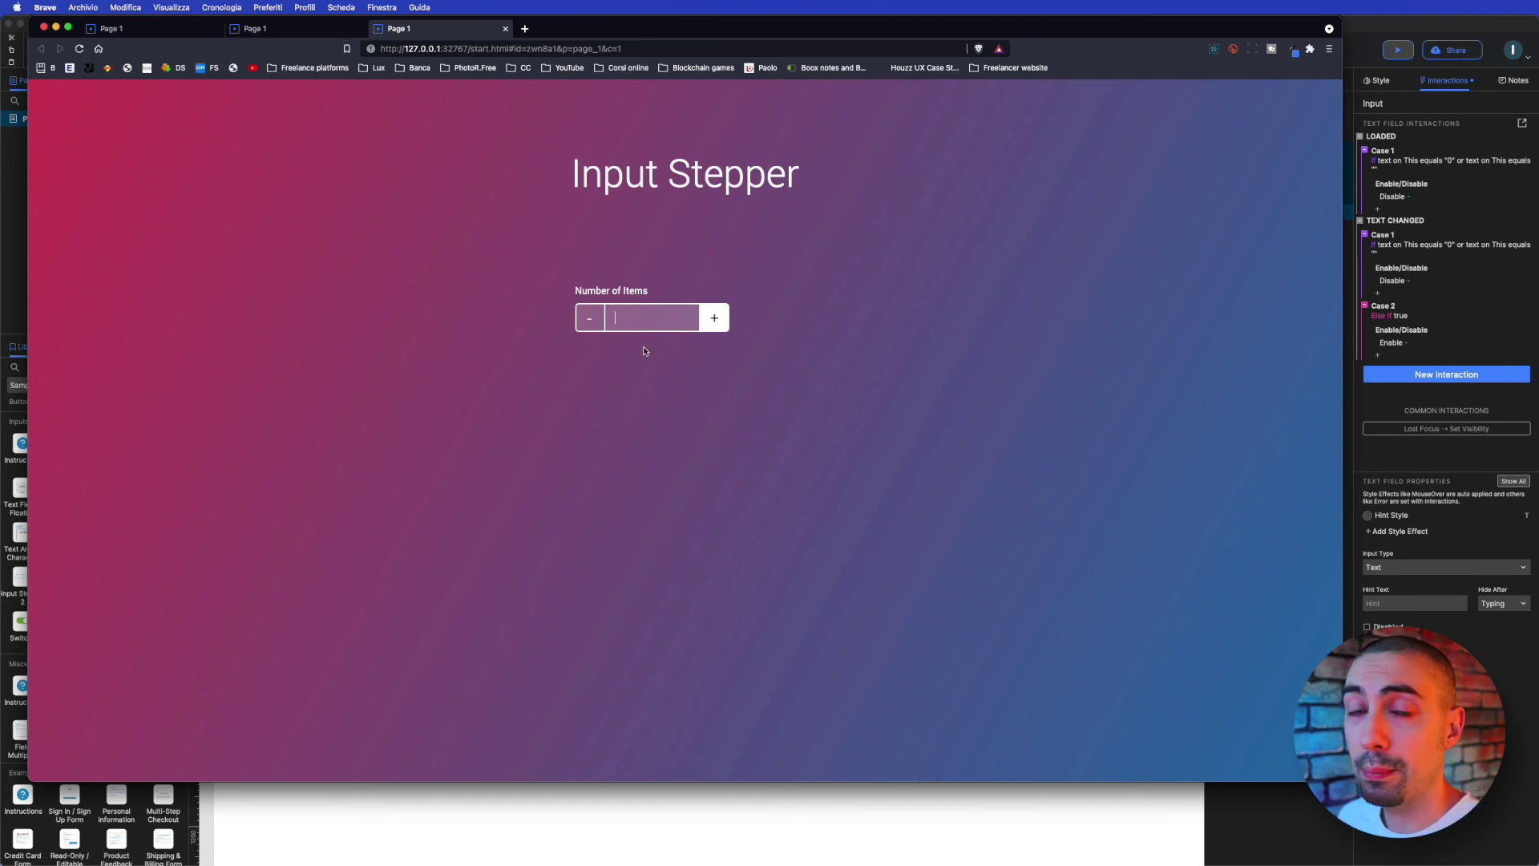